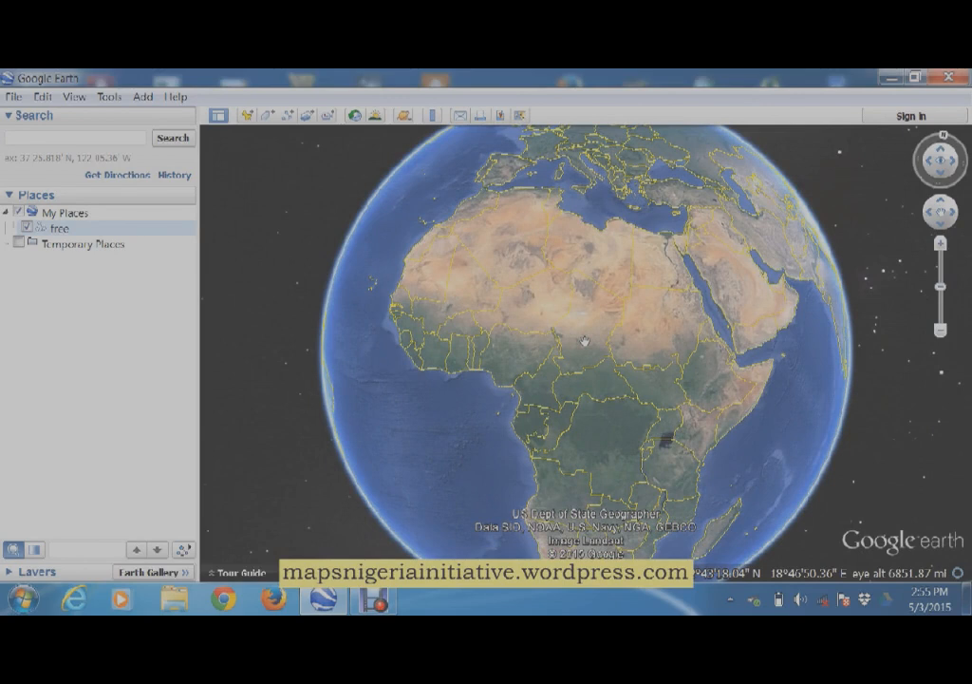
pyautogui.moveTo(584, 342)
pyautogui.mouseDown()
pyautogui.moveTo(593, 332)
pyautogui.moveTo(578, 325)
pyautogui.mouseUp()
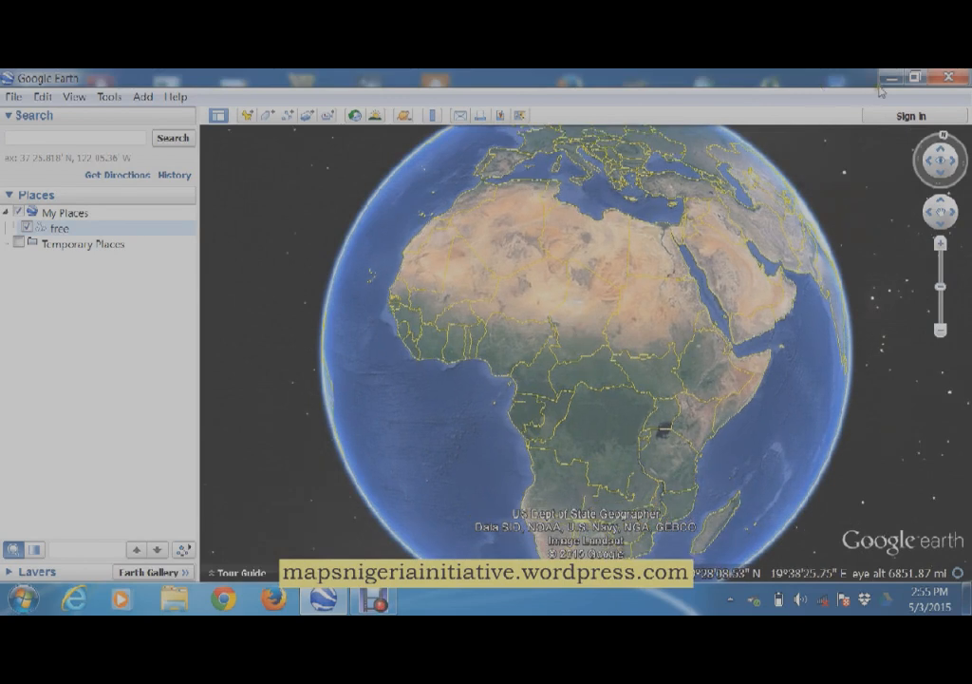
pyautogui.moveTo(680, 313); pyautogui.dragTo(625, 337)
pyautogui.moveTo(518, 383); pyautogui.dragTo(636, 399)
pyautogui.moveTo(629, 335)
pyautogui.mouseDown()
pyautogui.moveTo(651, 293)
pyautogui.moveTo(638, 347)
pyautogui.mouseUp()
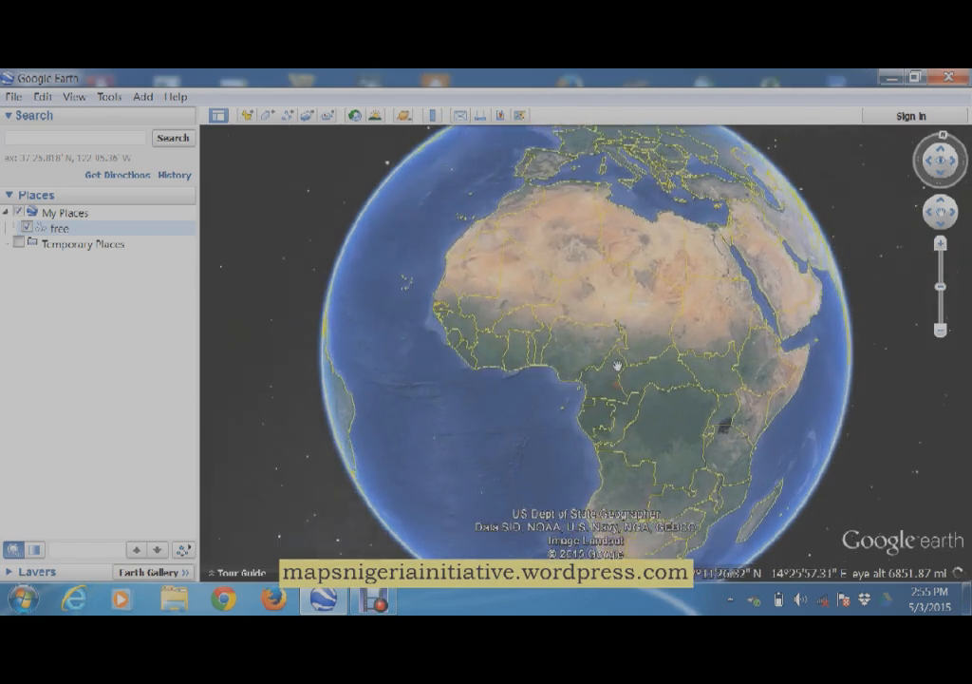
pyautogui.moveTo(619, 289); pyautogui.dragTo(599, 310)
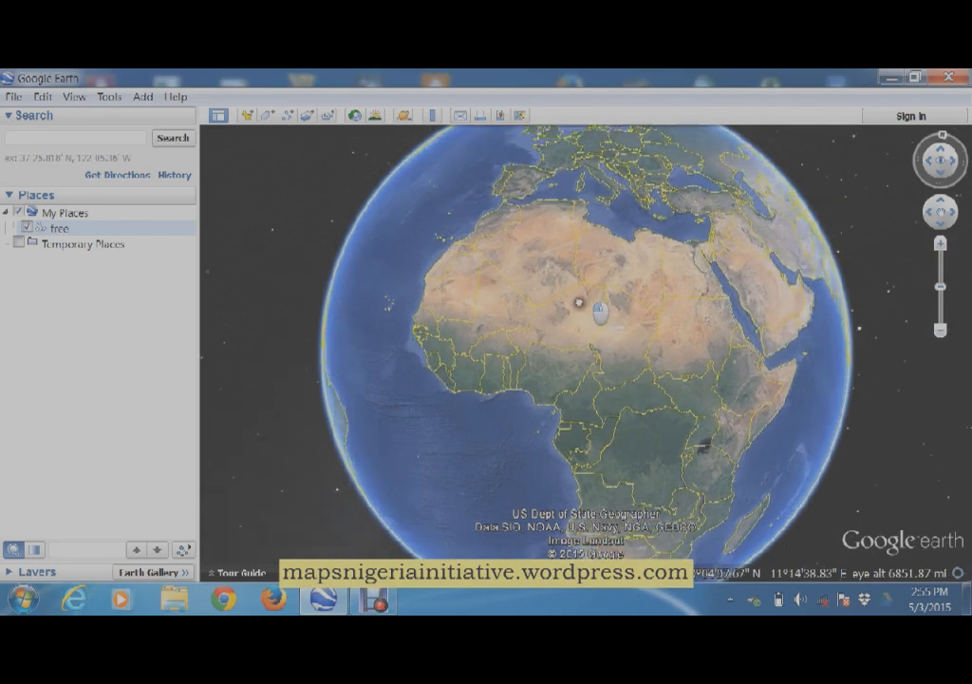
pyautogui.moveTo(734, 354); pyautogui.dragTo(759, 300)
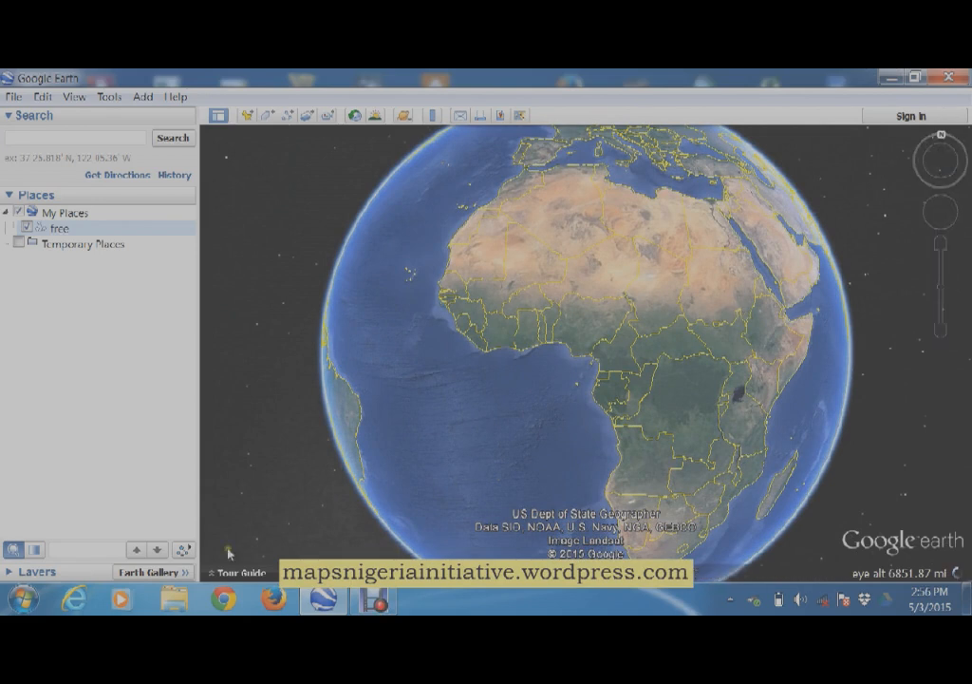
# - Switch to Windows Explorer and open the raster images folder on the C: drive
pyautogui.click(174, 598)
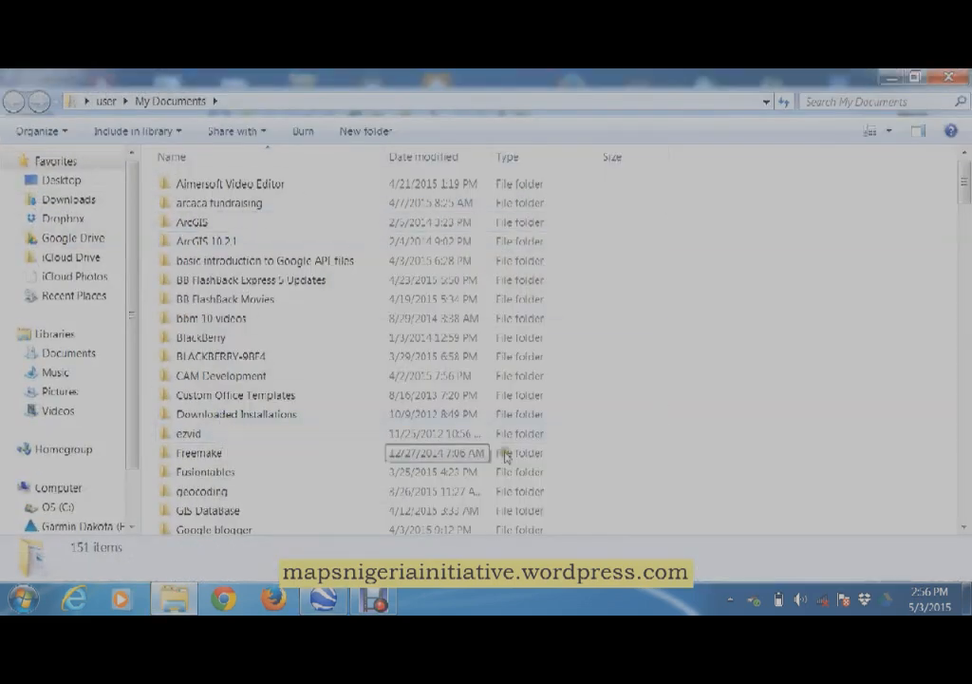
pyautogui.click(964, 527)
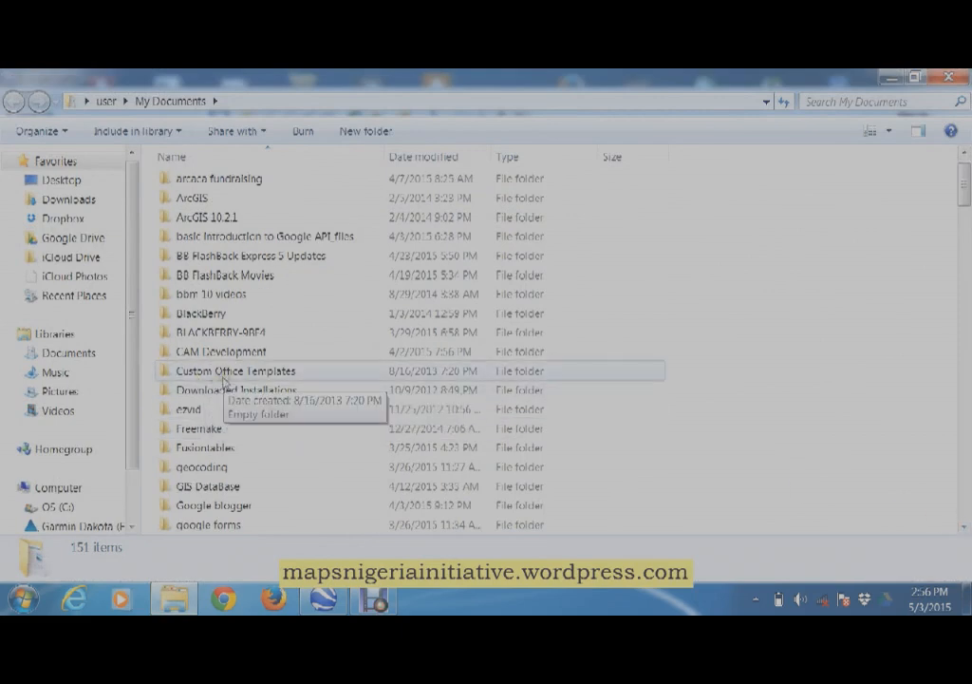
pyautogui.click(70, 508)
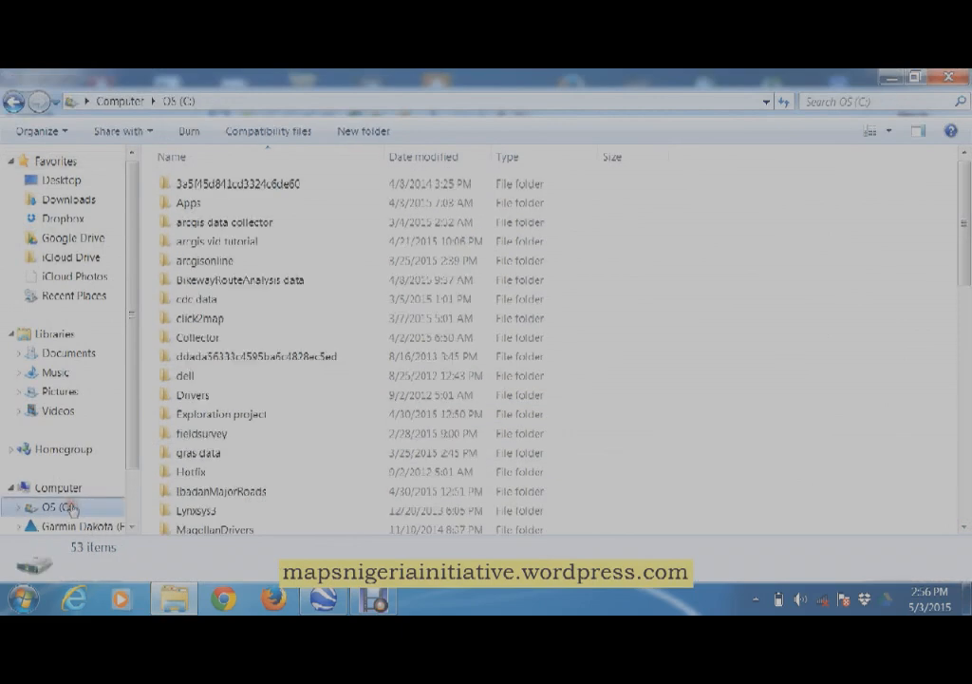
pyautogui.click(966, 526)
pyautogui.click(966, 526)
pyautogui.click(966, 526)
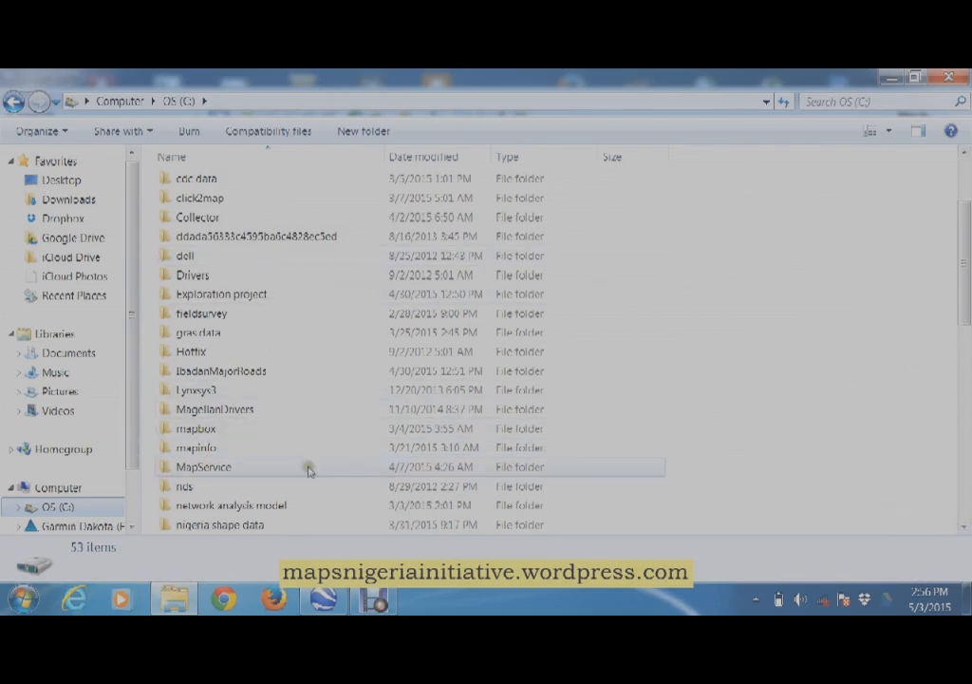
pyautogui.click(962, 526)
pyautogui.click(961, 526)
pyautogui.click(962, 526)
pyautogui.click(962, 526)
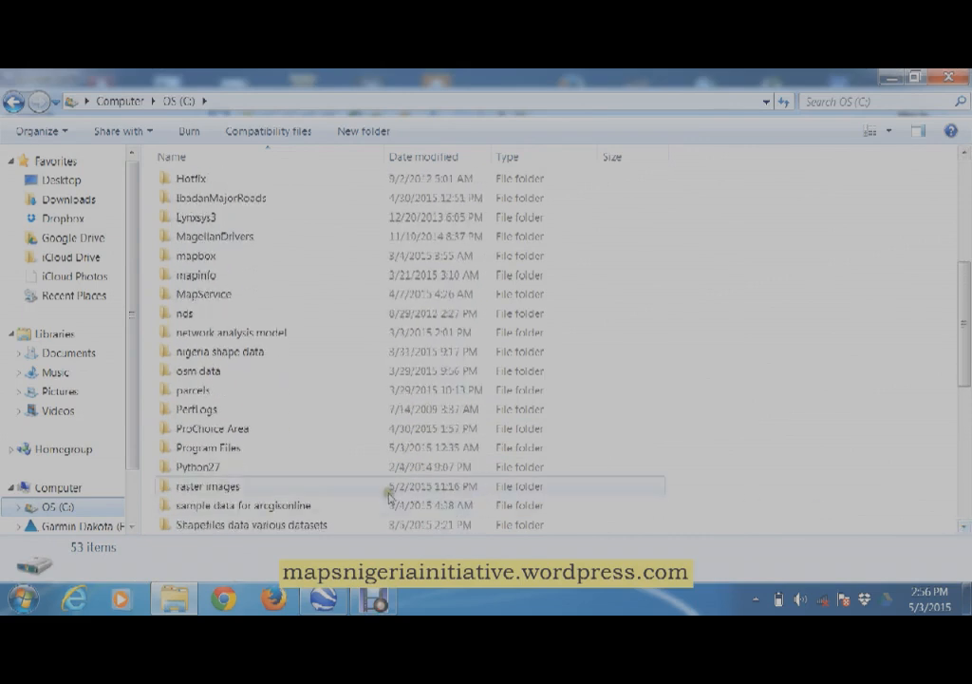
pyautogui.doubleClick(271, 486)
# - Preview the scanned map ahoro.jpg to examine its place names, and close the preview
pyautogui.click(323, 224)
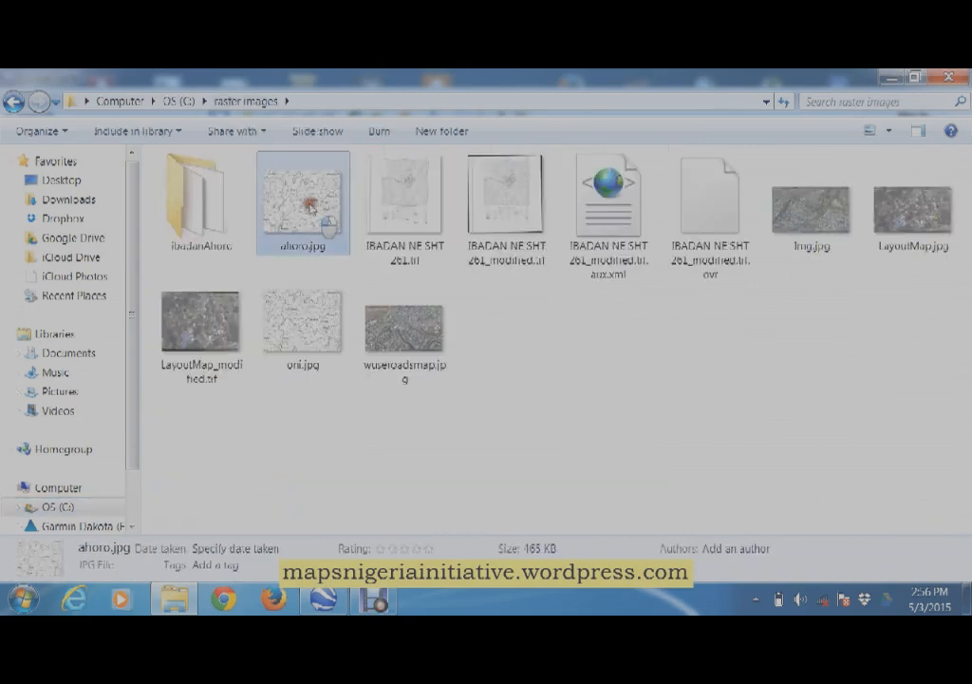
pyautogui.rightClick(316, 197)
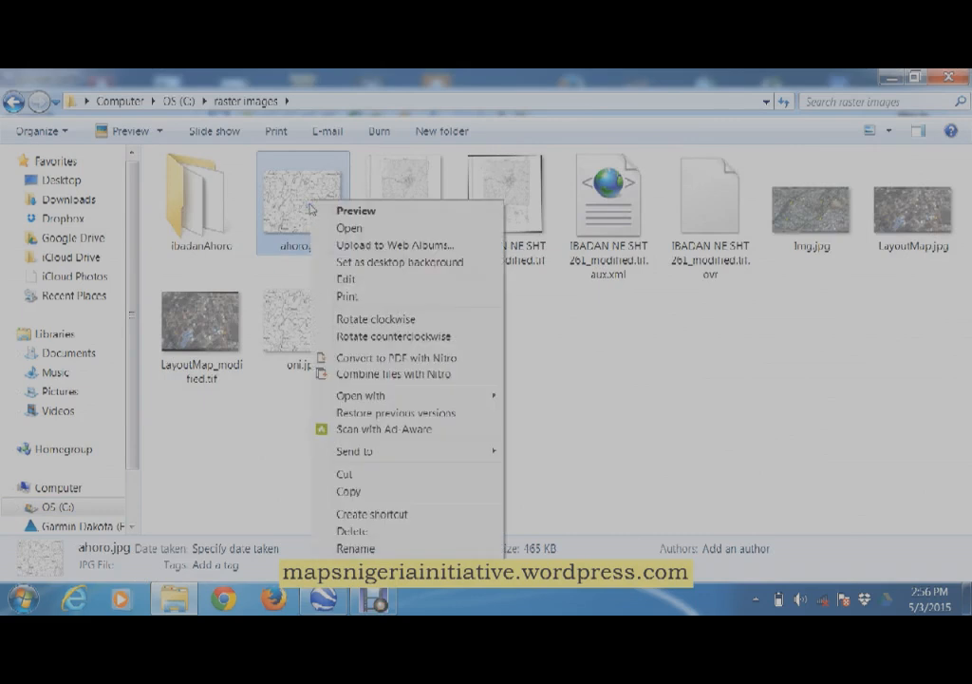
pyautogui.click(349, 211)
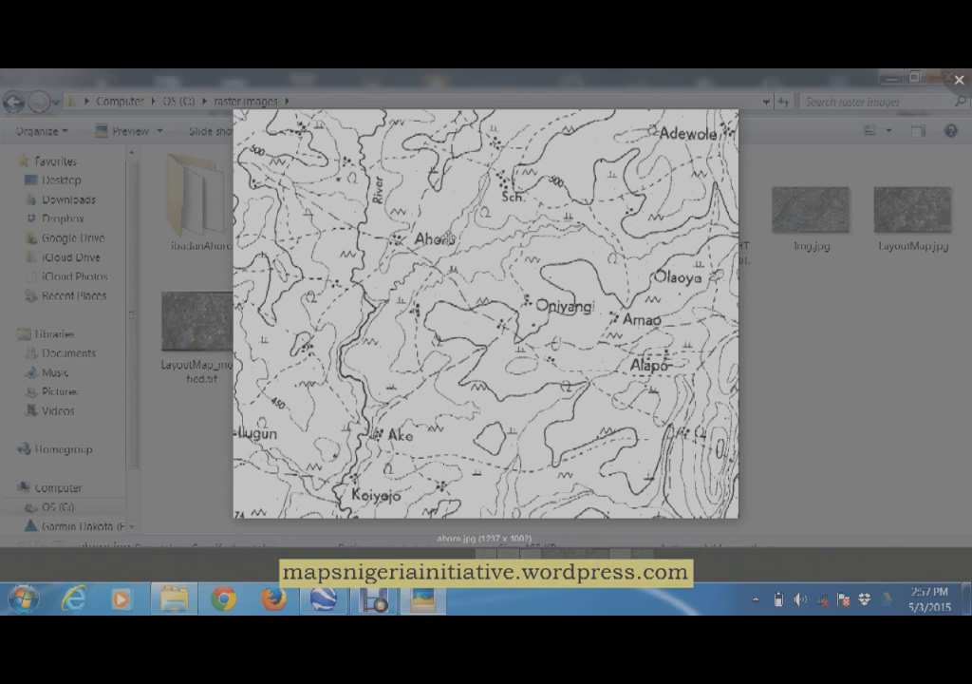
pyautogui.click(959, 82)
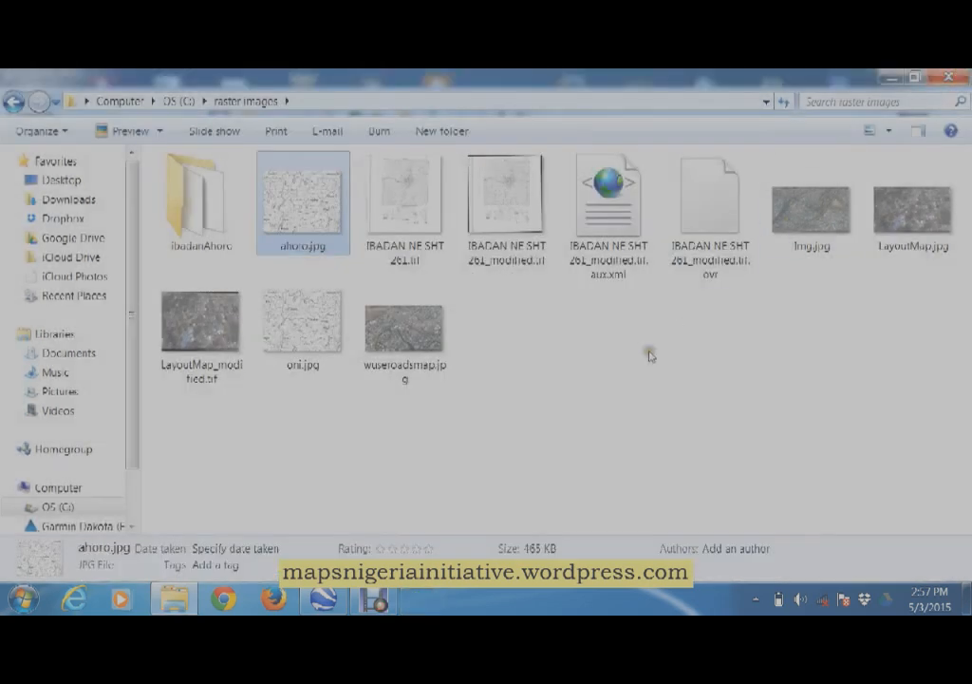
# - Switch to Google Earth and fly to the saved item under My Places
pyautogui.click(321, 605)
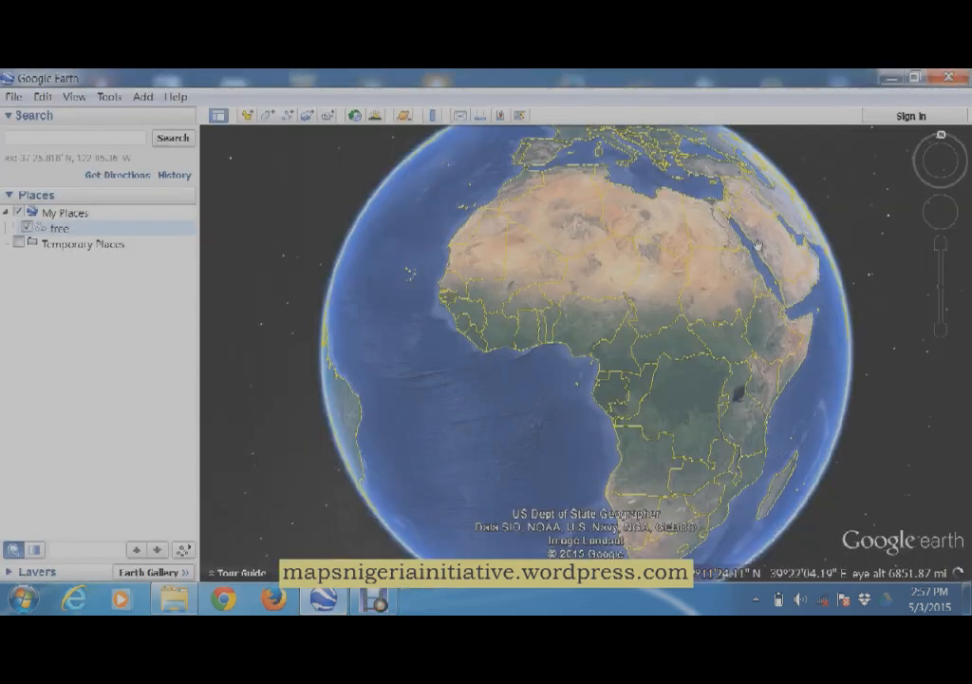
pyautogui.moveTo(801, 336); pyautogui.dragTo(751, 327)
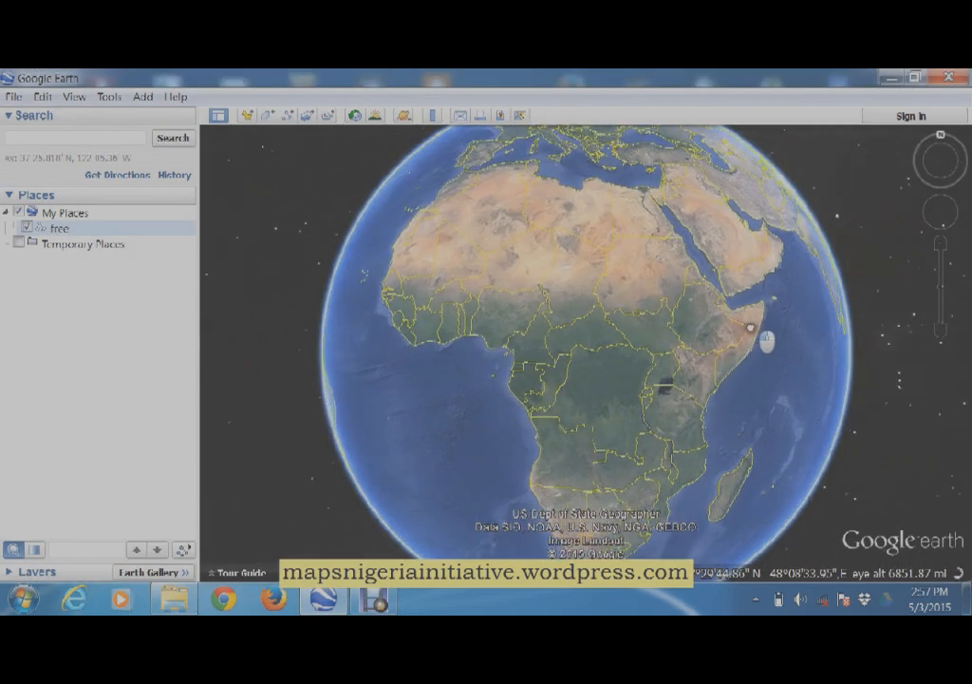
pyautogui.click(52, 228)
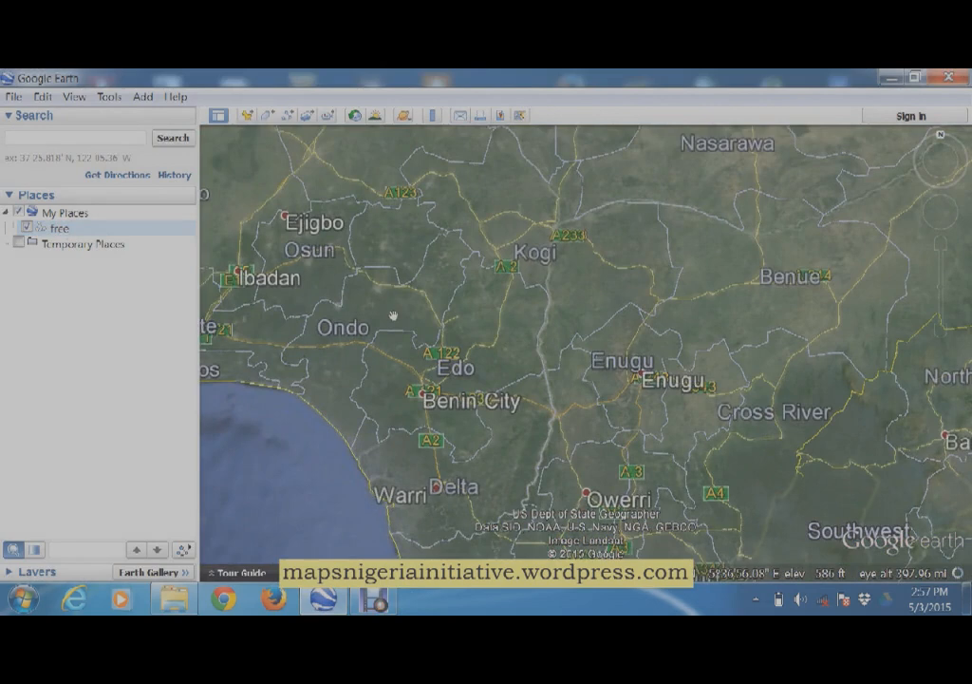
pyautogui.doubleClick(59, 229)
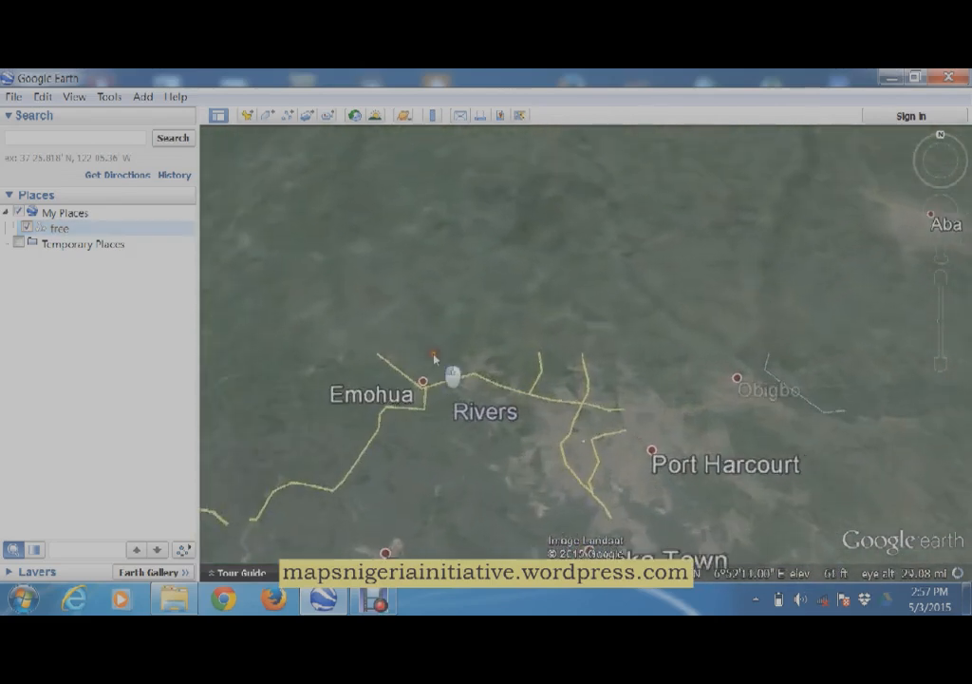
# - Move the map view north-west from Port Harcourt past Ondo and Ilesa to Ibadan
pyautogui.moveTo(491, 338); pyautogui.dragTo(703, 518)
pyautogui.moveTo(522, 359); pyautogui.dragTo(745, 475)
pyautogui.moveTo(543, 385); pyautogui.dragTo(729, 518)
pyautogui.moveTo(521, 357); pyautogui.dragTo(684, 475)
pyautogui.moveTo(572, 327); pyautogui.dragTo(740, 508)
pyautogui.moveTo(546, 309); pyautogui.dragTo(700, 546)
pyautogui.moveTo(615, 365); pyautogui.dragTo(660, 525)
pyautogui.moveTo(524, 315); pyautogui.dragTo(735, 481)
pyautogui.moveTo(546, 361); pyautogui.dragTo(722, 470)
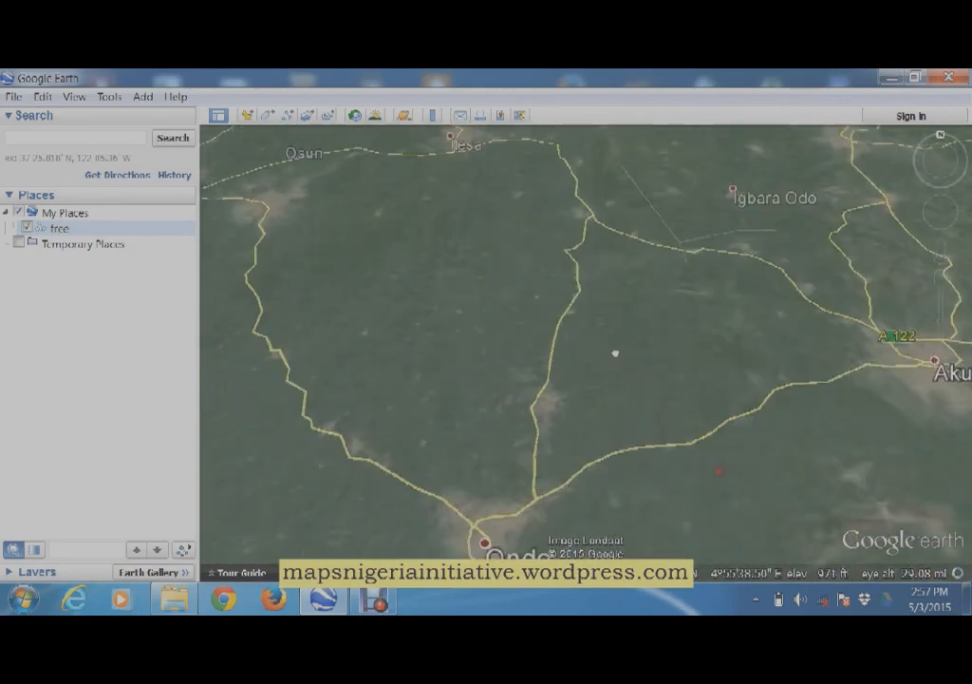
pyautogui.moveTo(600, 337); pyautogui.dragTo(676, 509)
pyautogui.moveTo(561, 389); pyautogui.dragTo(610, 510)
pyautogui.moveTo(538, 417); pyautogui.dragTo(538, 478)
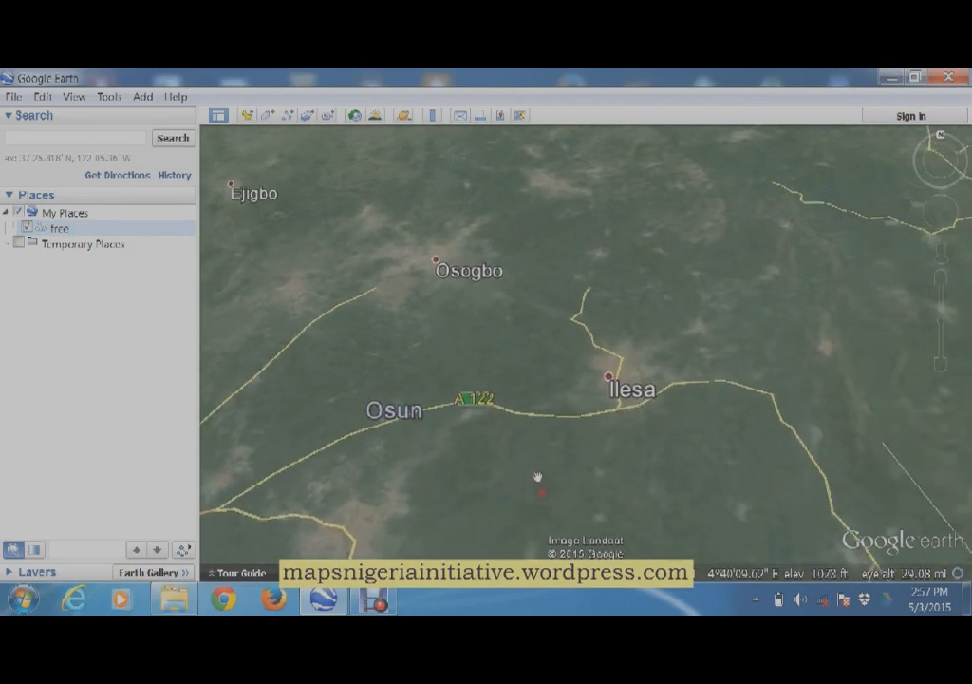
pyautogui.moveTo(656, 425); pyautogui.dragTo(684, 515)
pyautogui.moveTo(488, 469); pyautogui.dragTo(620, 398)
pyautogui.moveTo(855, 257); pyautogui.dragTo(701, 320)
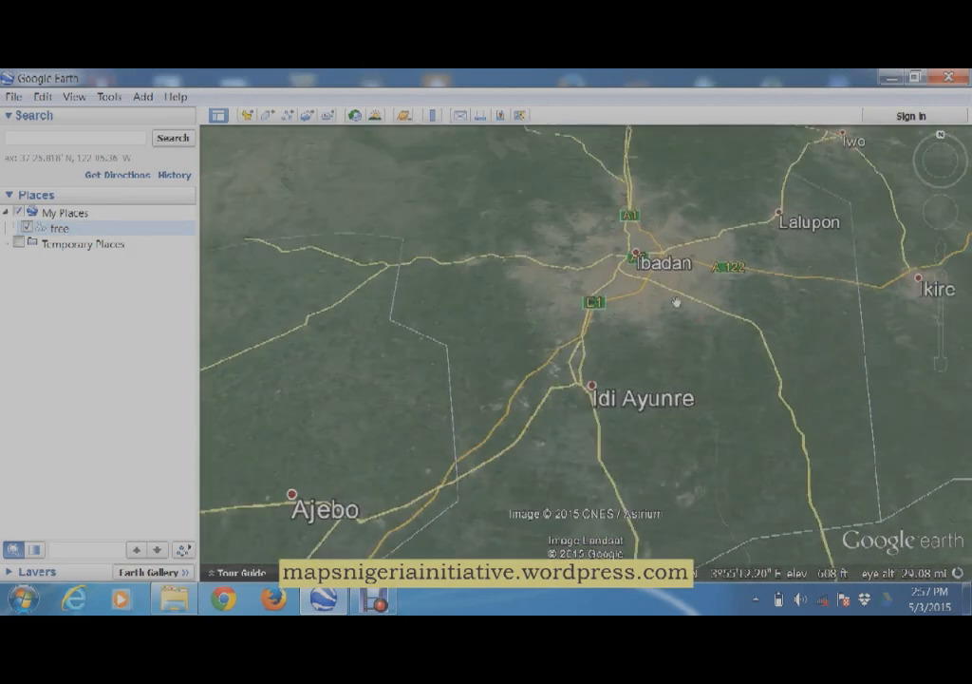
# - Zoom in on Ibadan and examine the roads around the city
pyautogui.moveTo(941, 326); pyautogui.dragTo(955, 254)
pyautogui.moveTo(624, 377); pyautogui.dragTo(554, 608)
pyautogui.moveTo(613, 421); pyautogui.dragTo(516, 508)
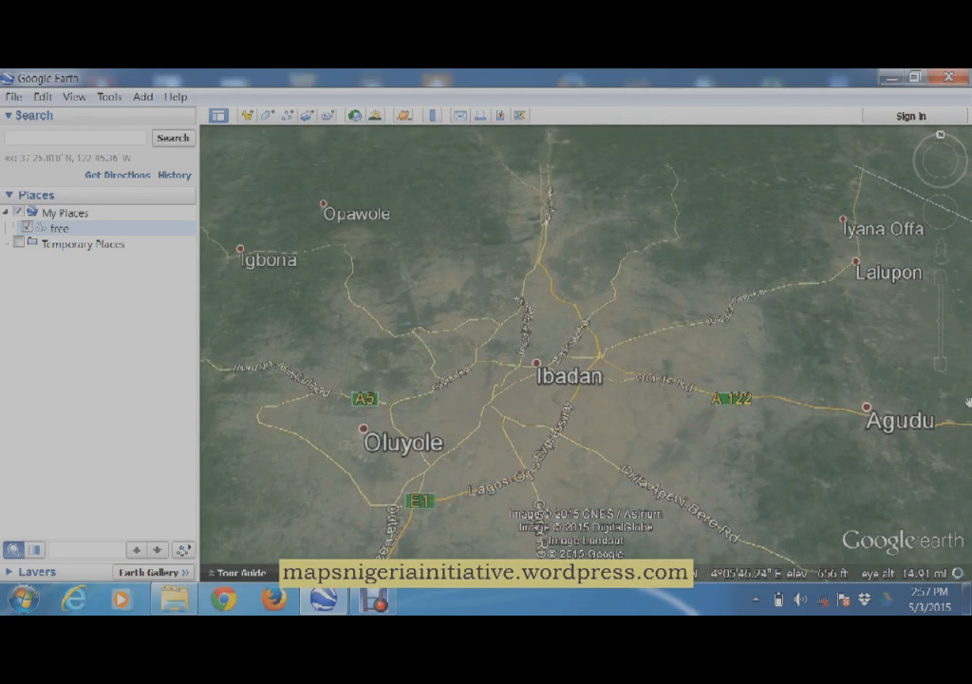
pyautogui.moveTo(941, 327); pyautogui.dragTo(948, 279)
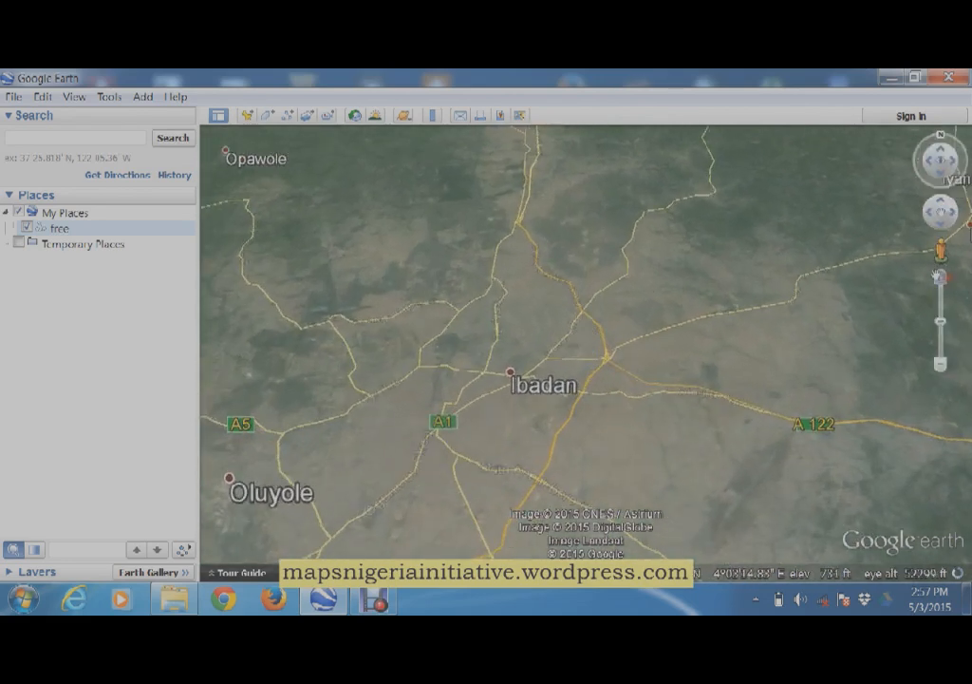
pyautogui.moveTo(677, 451); pyautogui.dragTo(755, 275)
pyautogui.moveTo(705, 341); pyautogui.dragTo(642, 344)
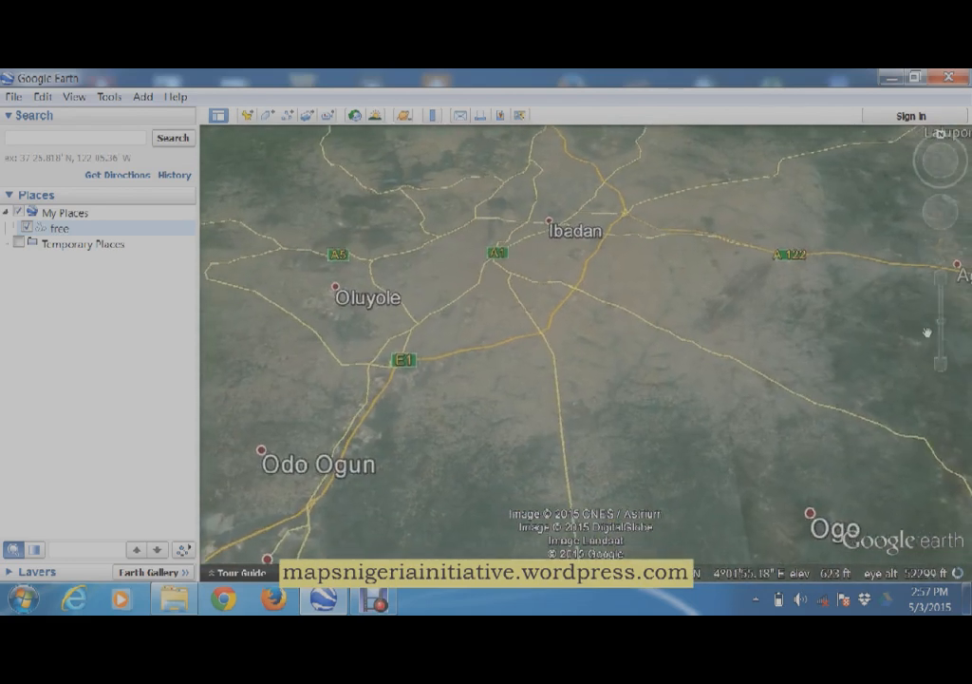
pyautogui.moveTo(941, 321); pyautogui.dragTo(947, 275)
pyautogui.moveTo(591, 341); pyautogui.dragTo(584, 452)
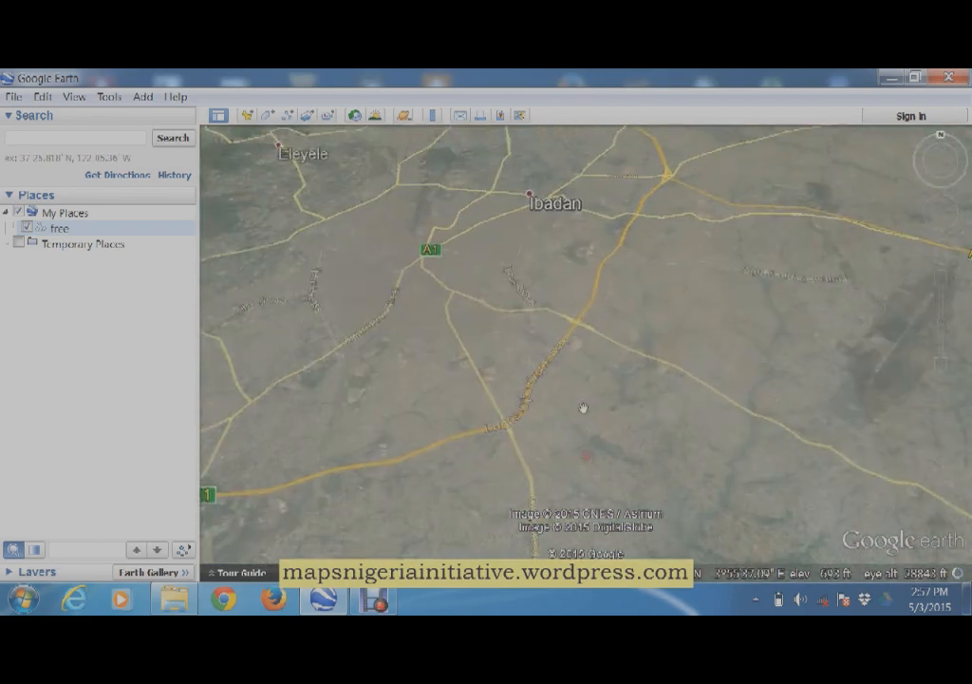
pyautogui.moveTo(573, 389); pyautogui.dragTo(624, 412)
pyautogui.moveTo(616, 475); pyautogui.dragTo(564, 446)
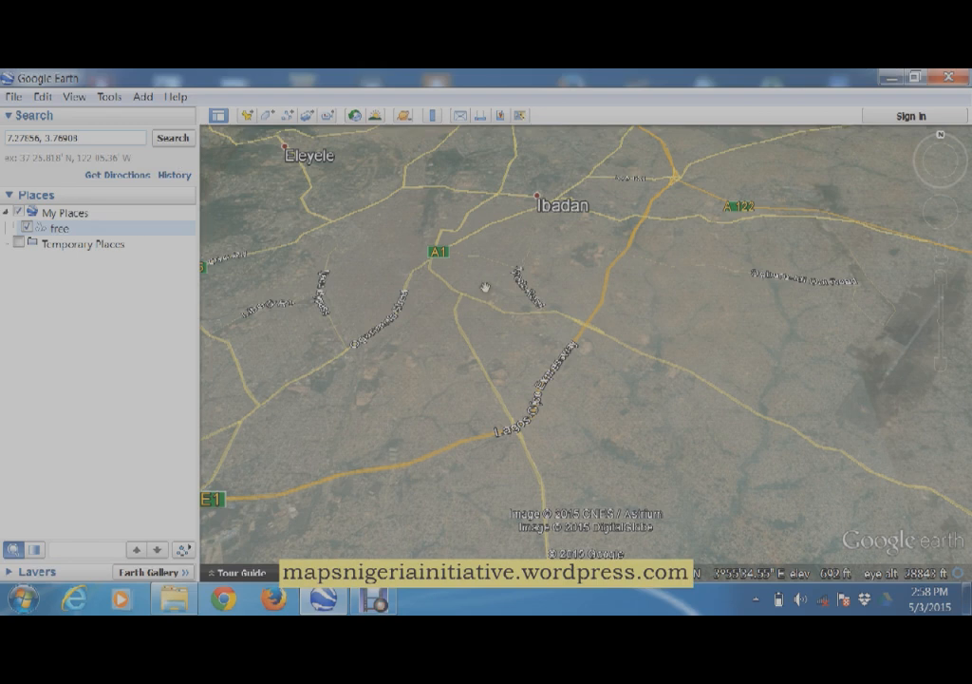
# - Switch to Windows Explorer and preview ahoro.jpg again, enlarging the area between Ahoro and Adewole, and close the preview
pyautogui.click(173, 600)
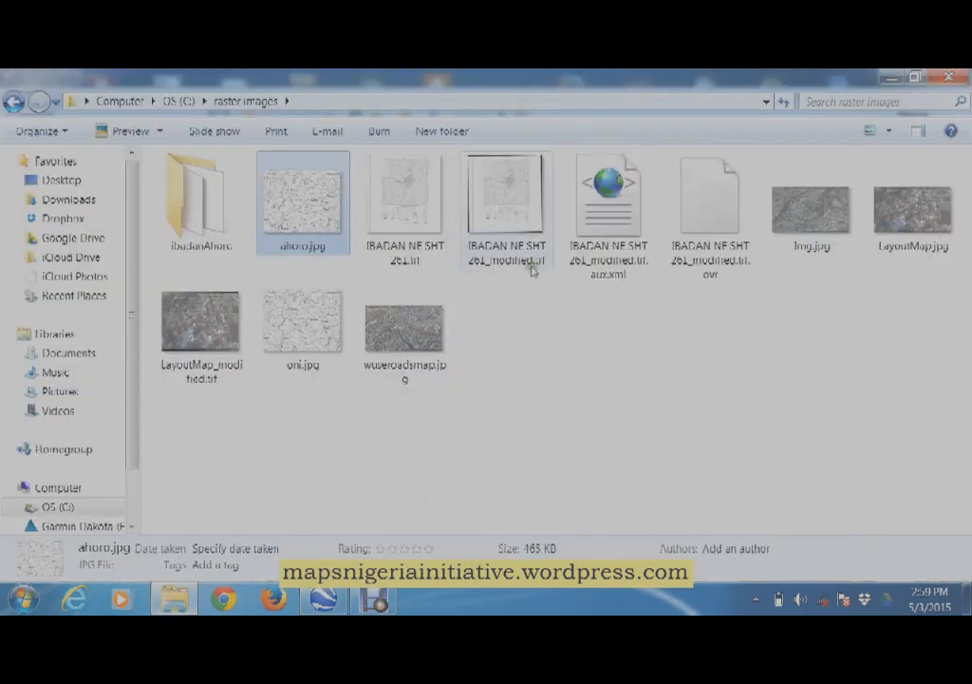
pyautogui.rightClick(307, 195)
pyautogui.click(346, 204)
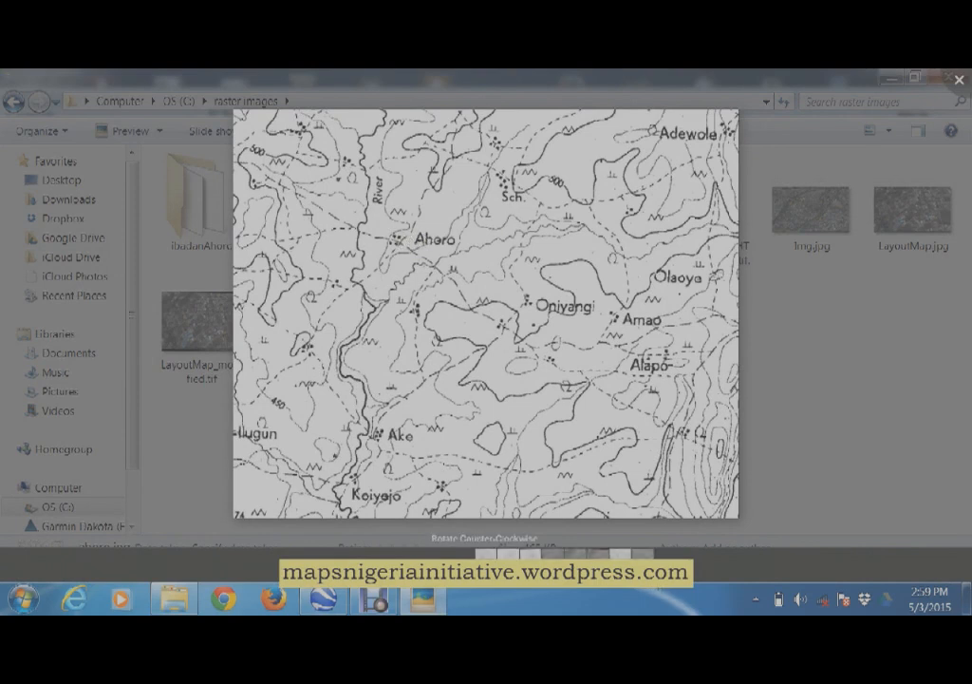
pyautogui.scroll(5, 513, 328)
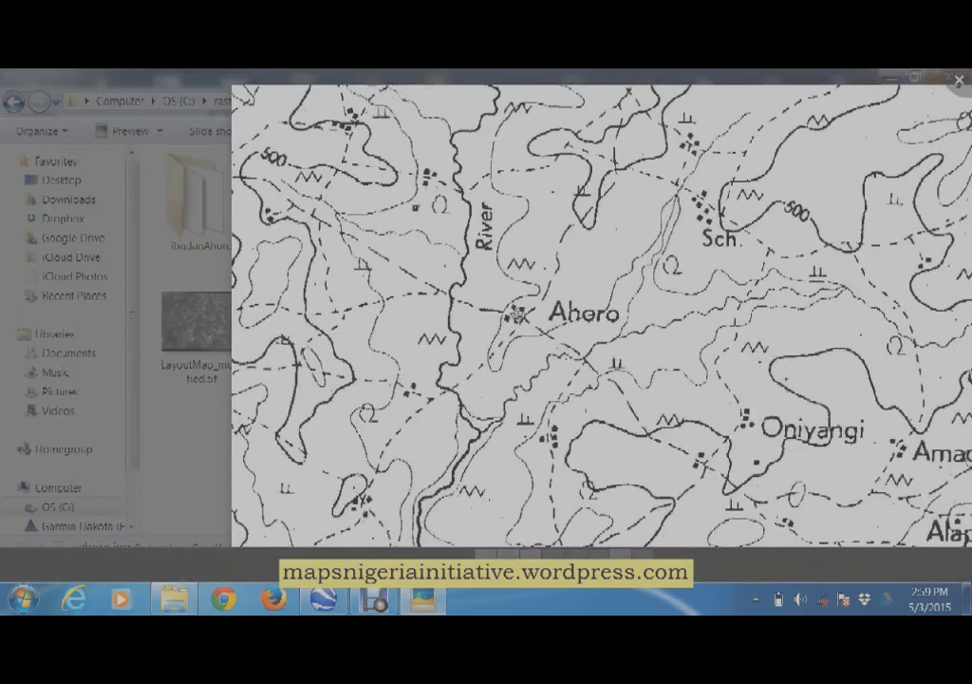
pyautogui.moveTo(879, 144); pyautogui.dragTo(687, 185)
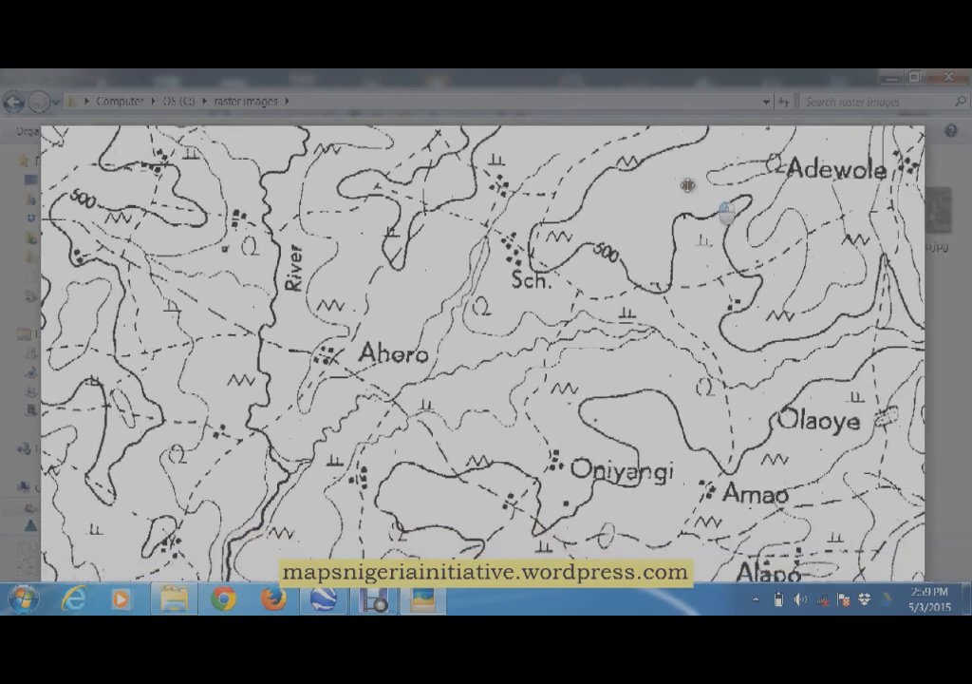
pyautogui.click(959, 82)
# - Switch back to Google Earth and connect the computer to the available mobile hotspot
pyautogui.click(321, 595)
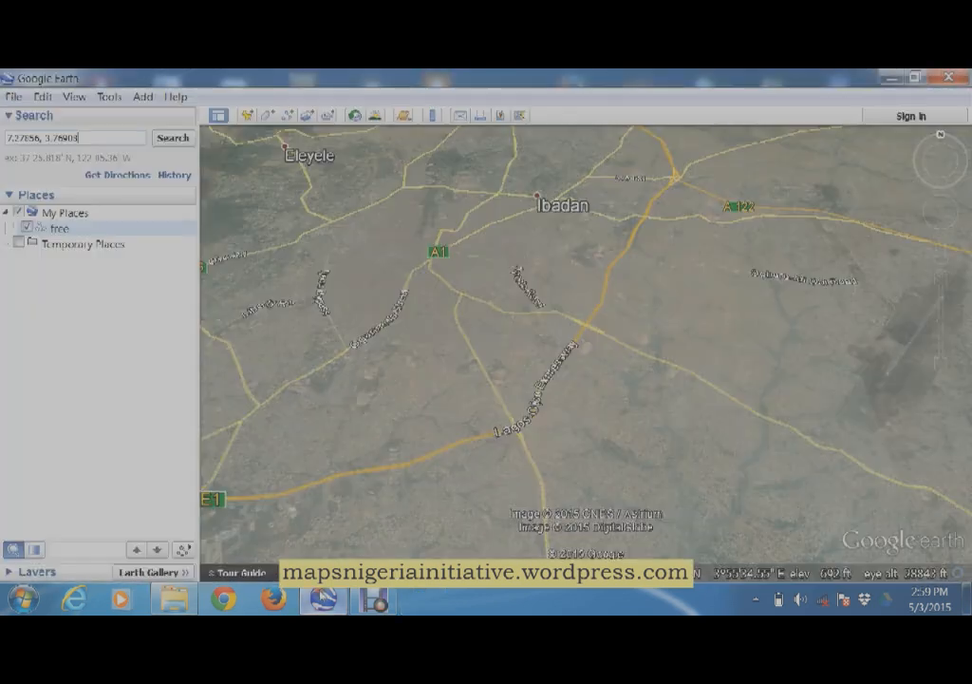
pyautogui.click(822, 600)
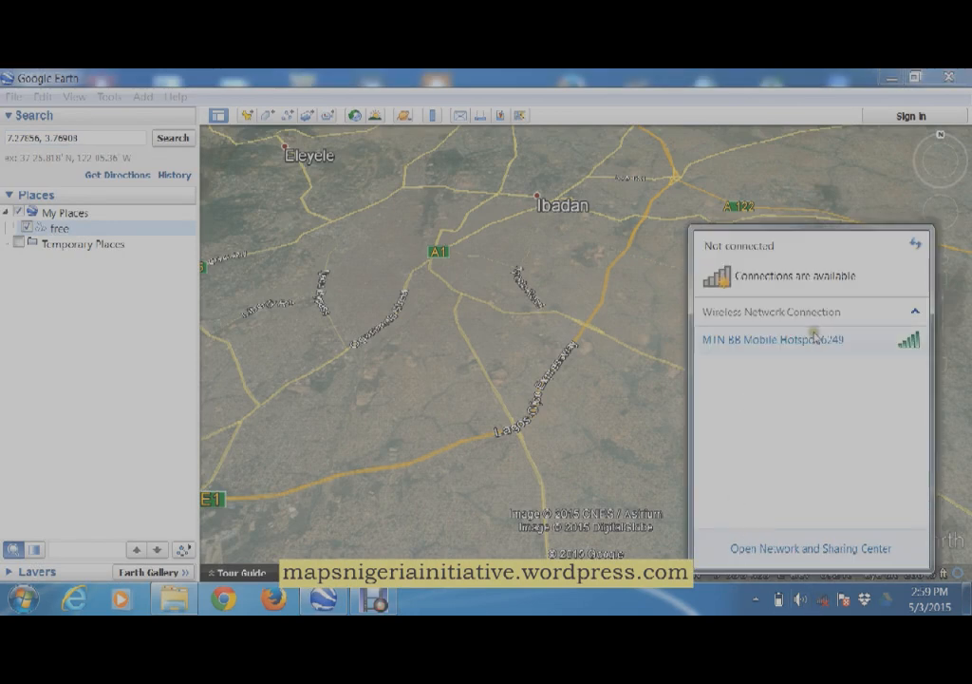
pyautogui.click(658, 381)
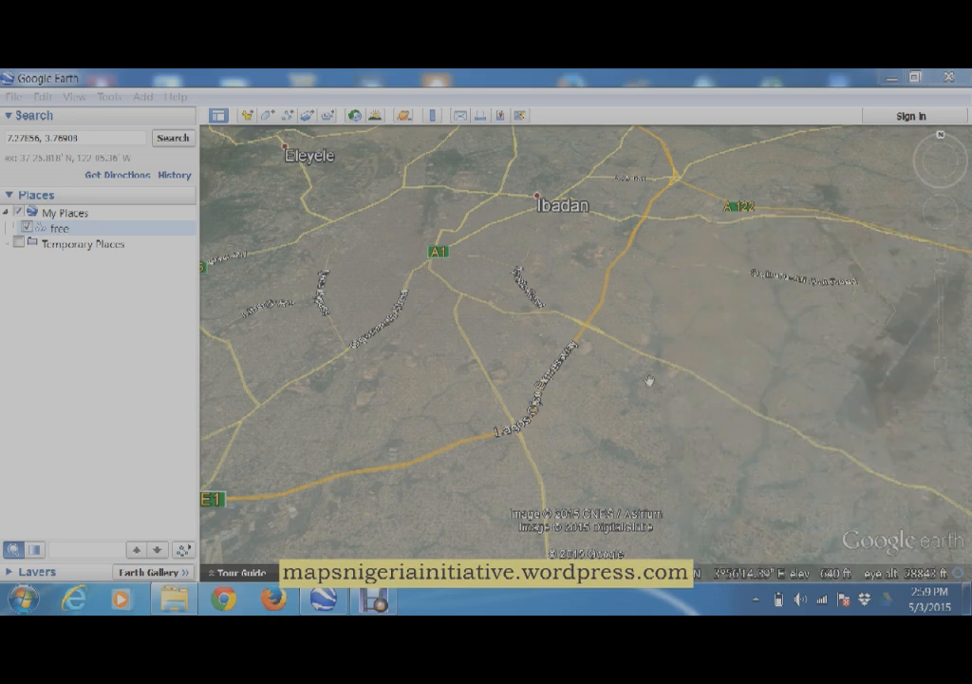
# - Search for the coordinates 7.27856, 3.76908 and fly to that location
pyautogui.click(172, 138)
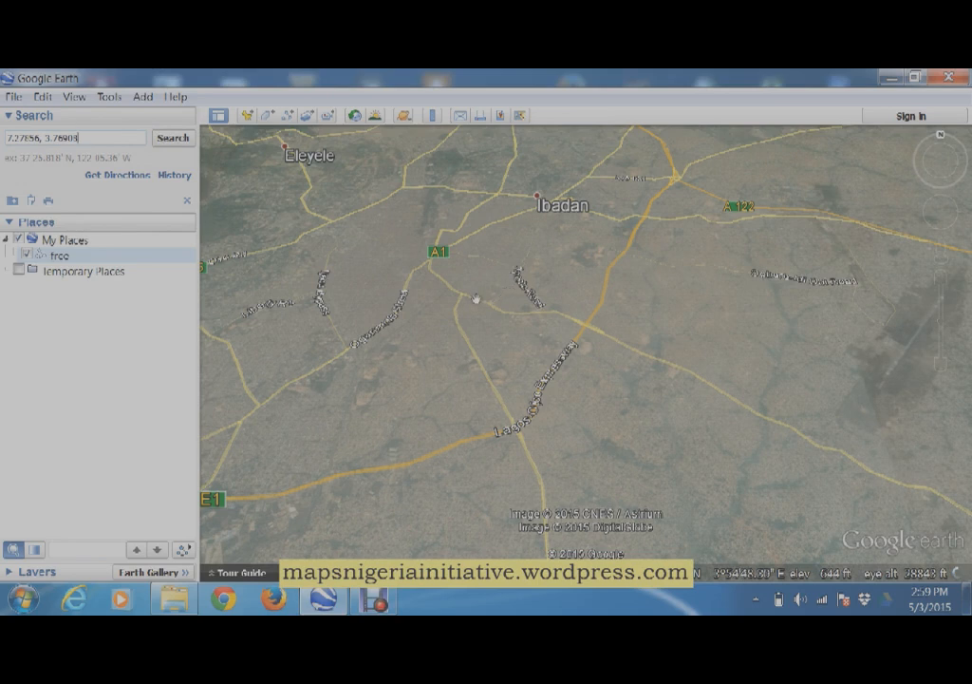
pyautogui.press('Return')
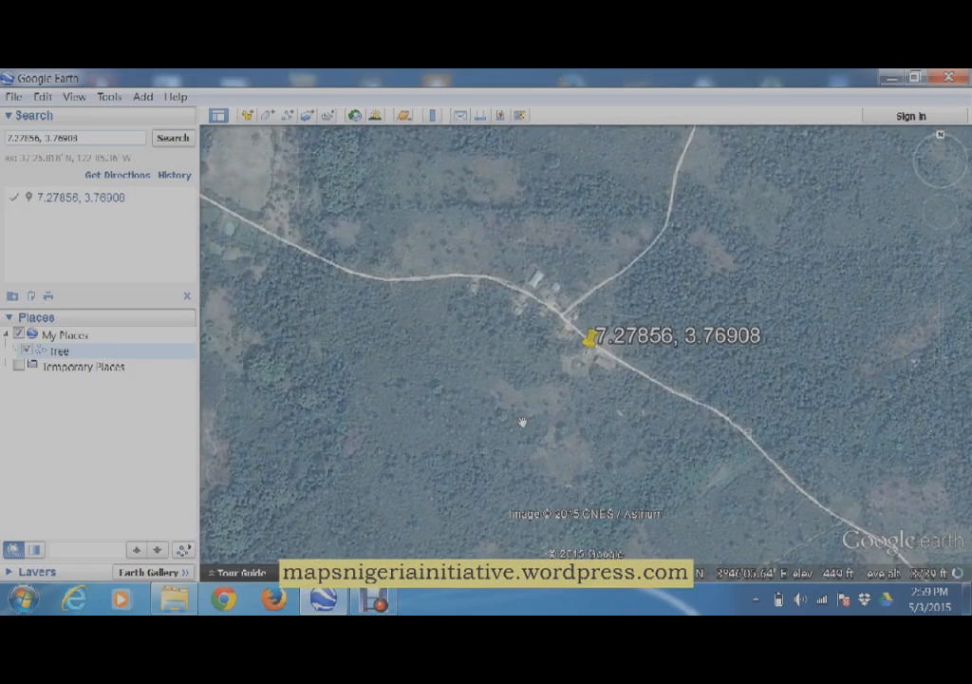
# - Start a new image overlay at the current location and name it ahoroexample
pyautogui.click(142, 95)
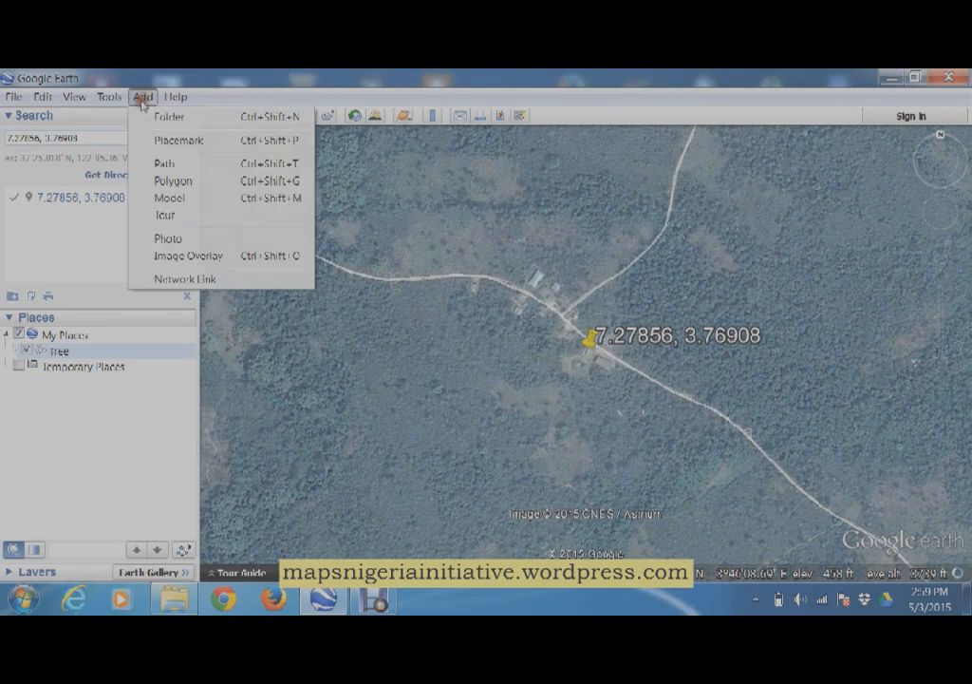
pyautogui.click(186, 255)
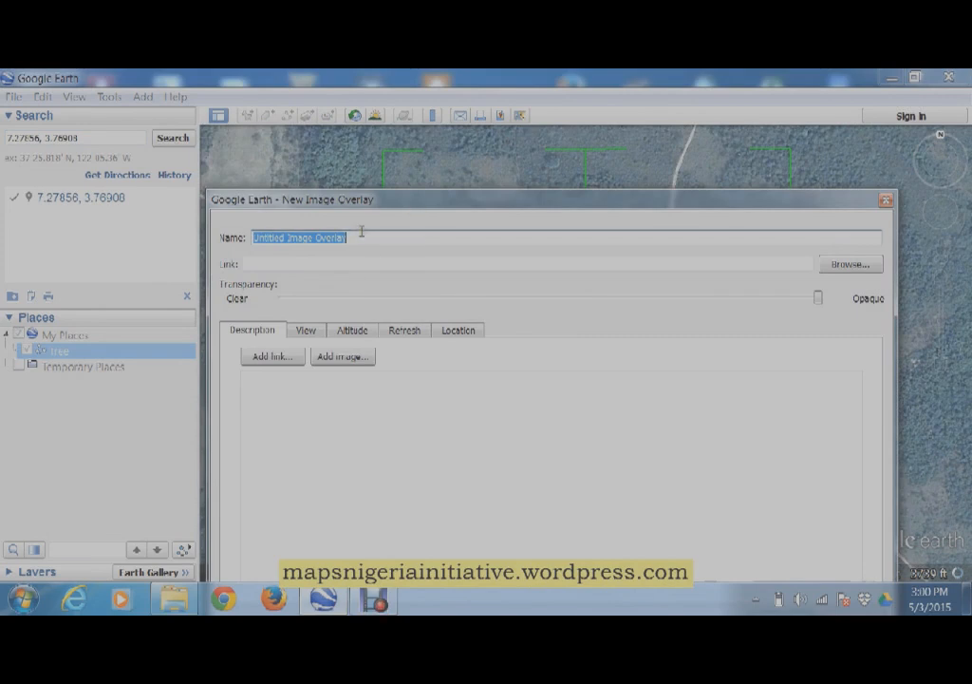
pyautogui.press('BackSpace')
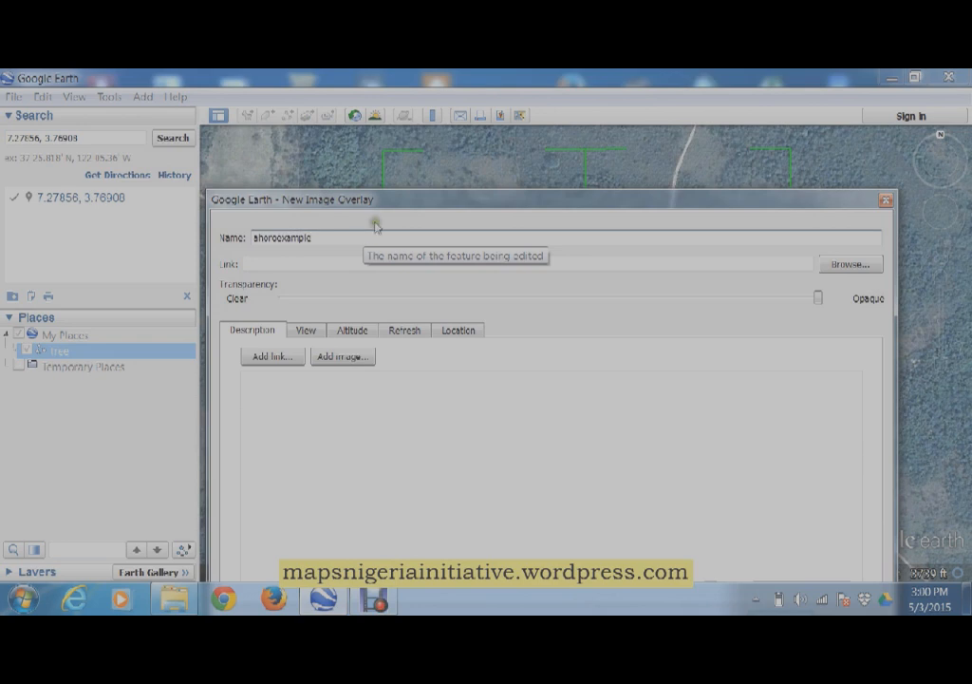
# - Link the overlay to the scanned map ahoro.jpg from the raster images folder on OS (C:)
pyautogui.click(862, 264)
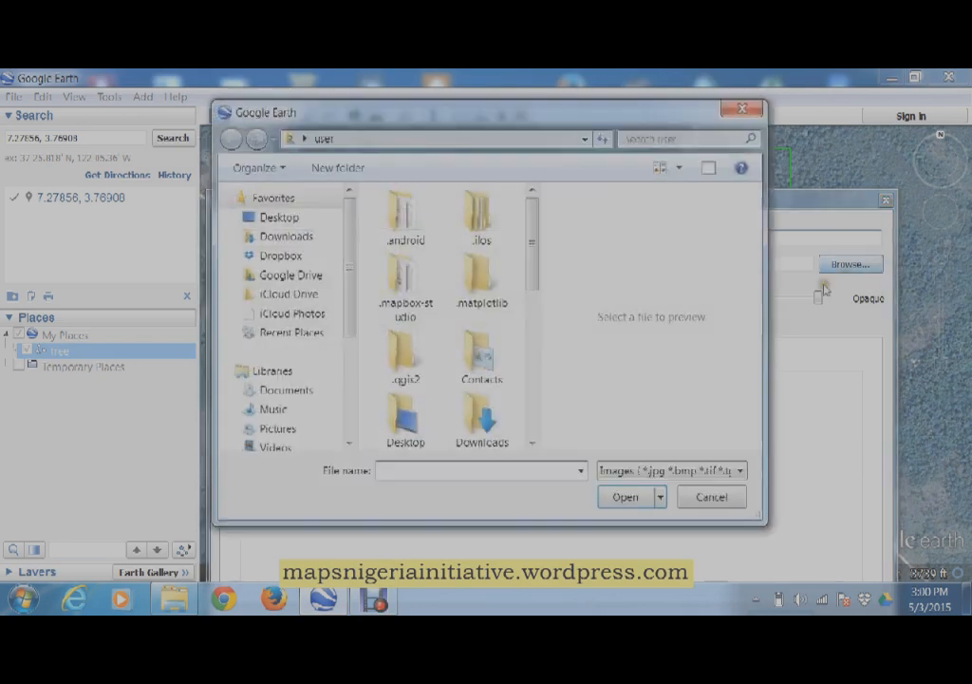
pyautogui.click(532, 443)
pyautogui.scroll(-4, 285, 399)
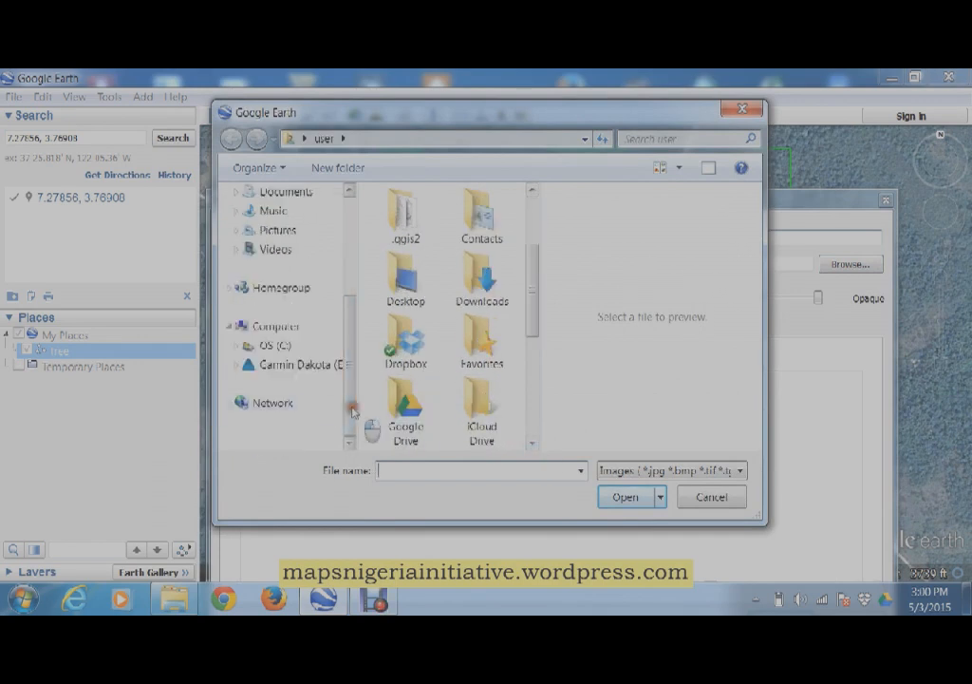
pyautogui.click(281, 346)
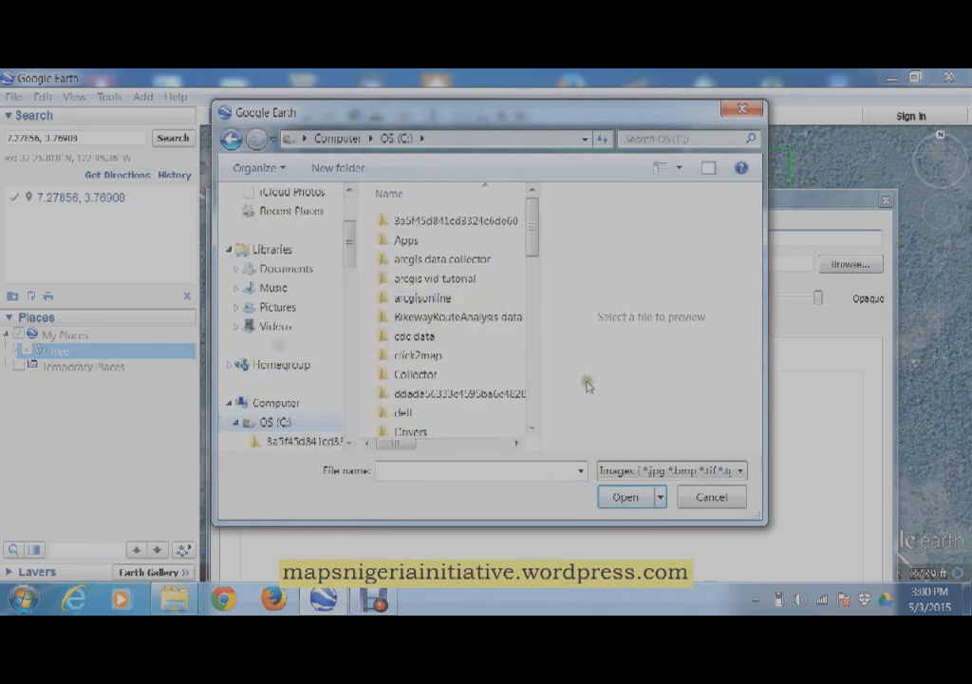
pyautogui.click(532, 397)
pyautogui.click(532, 397)
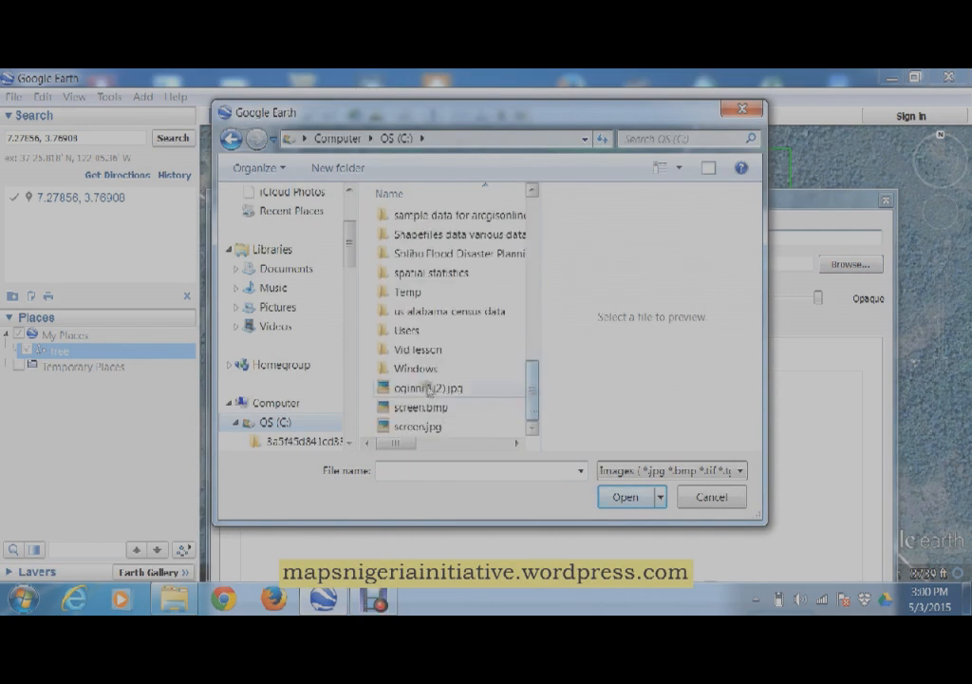
pyautogui.click(420, 351)
pyautogui.doubleClick(420, 352)
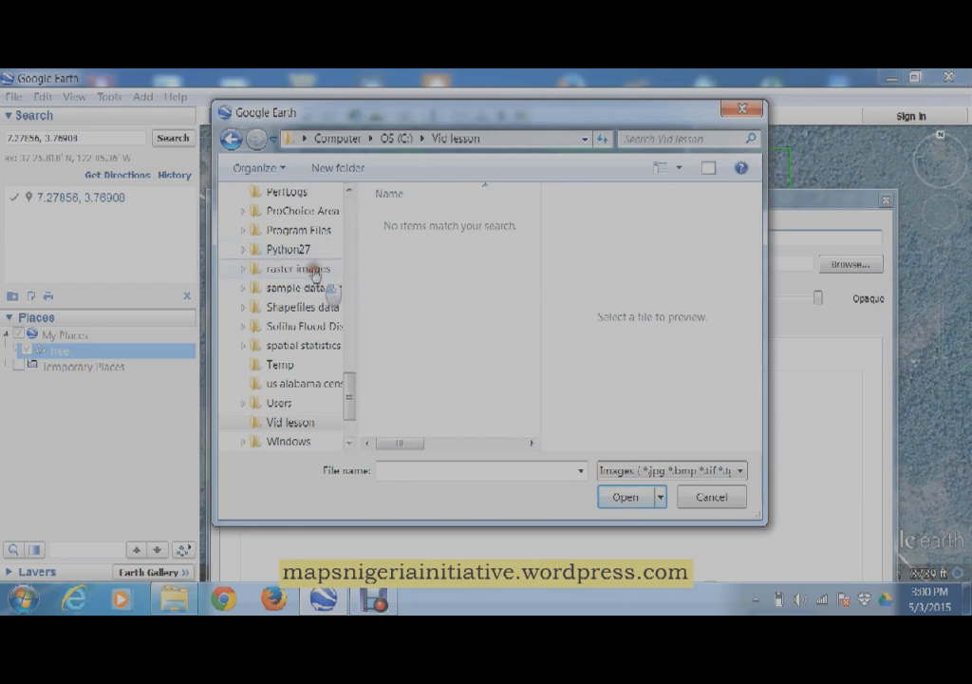
pyautogui.click(315, 269)
pyautogui.click(428, 340)
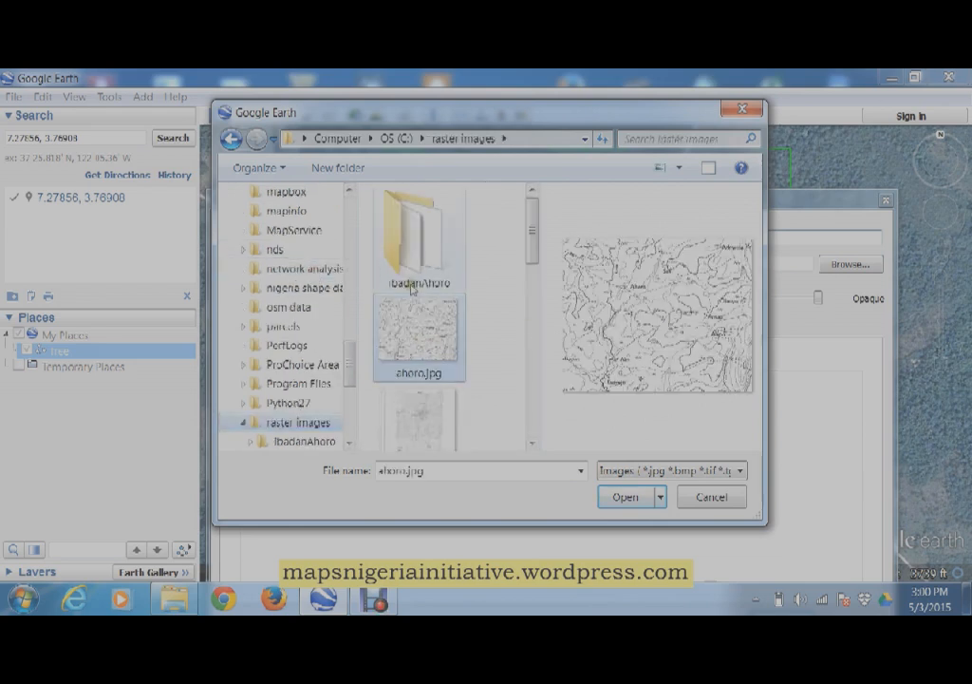
pyautogui.click(625, 497)
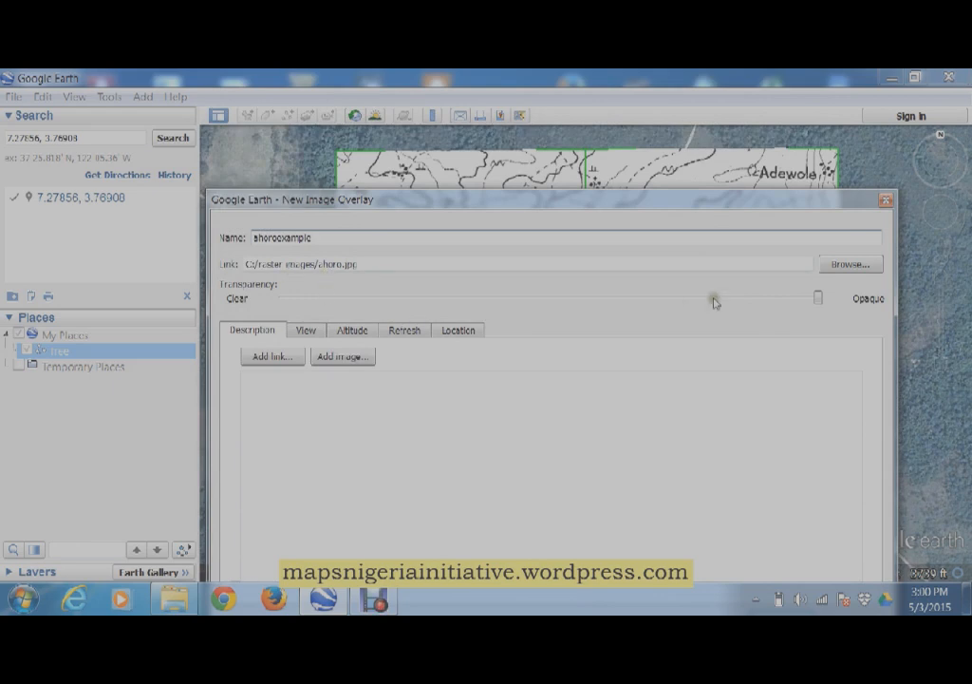
# - Make the overlay semi-transparent so the satellite imagery shows through, view its altitude settings, and confirm the new overlay
pyautogui.moveTo(816, 300); pyautogui.dragTo(608, 302)
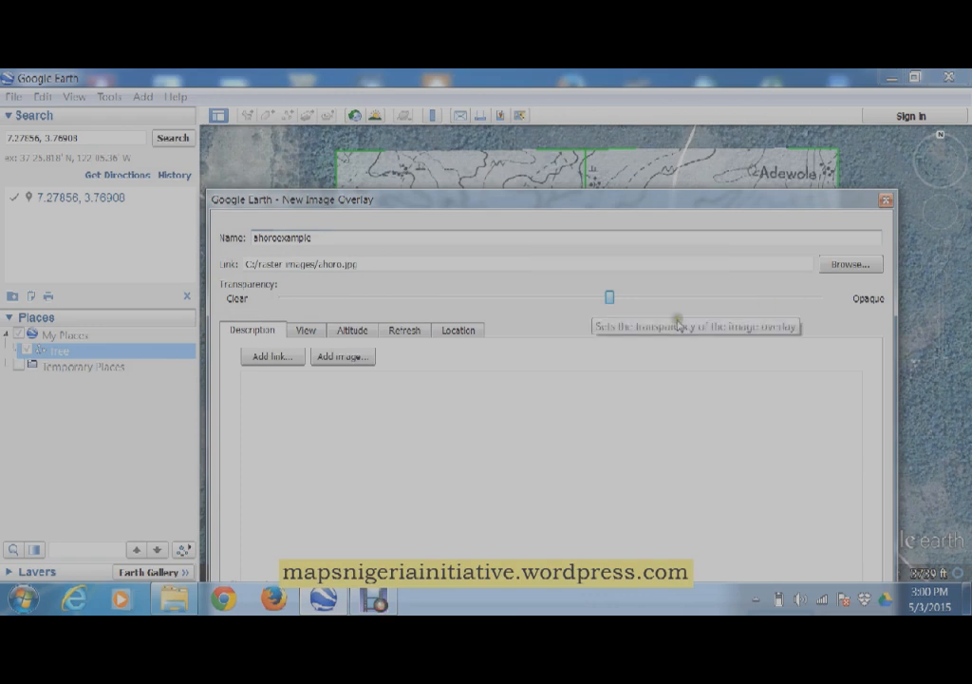
pyautogui.moveTo(610, 298)
pyautogui.mouseDown()
pyautogui.moveTo(624, 317)
pyautogui.moveTo(599, 314)
pyautogui.mouseUp()
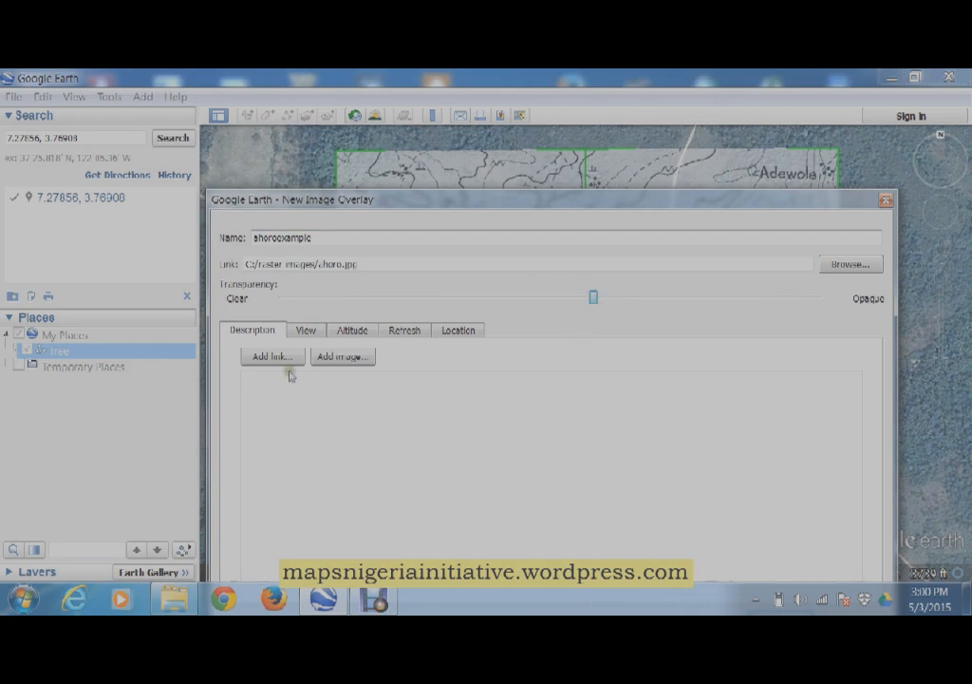
pyautogui.click(363, 337)
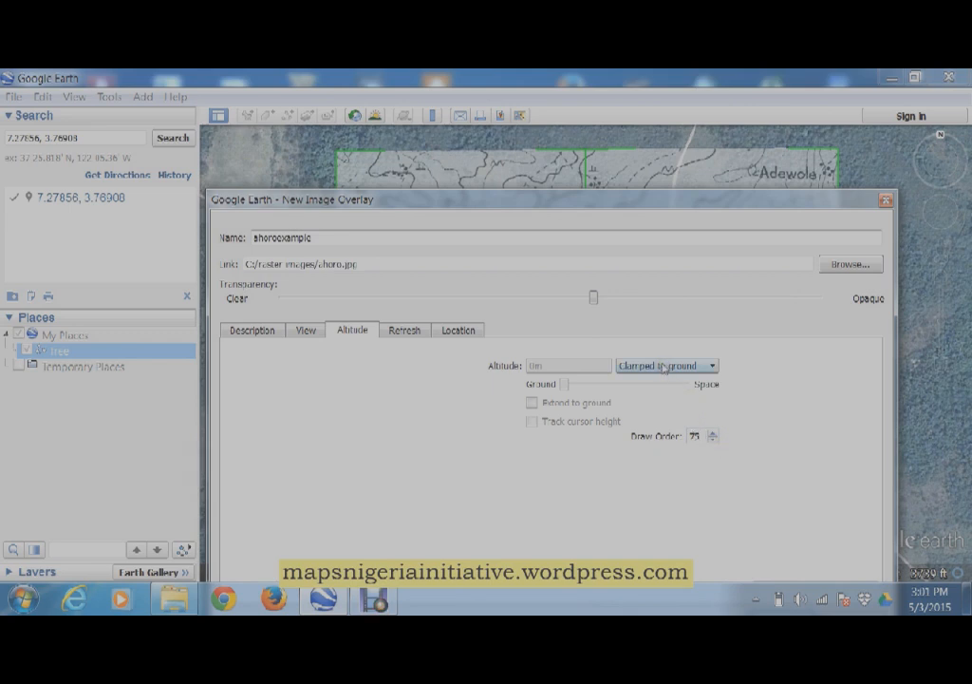
pyautogui.click(254, 332)
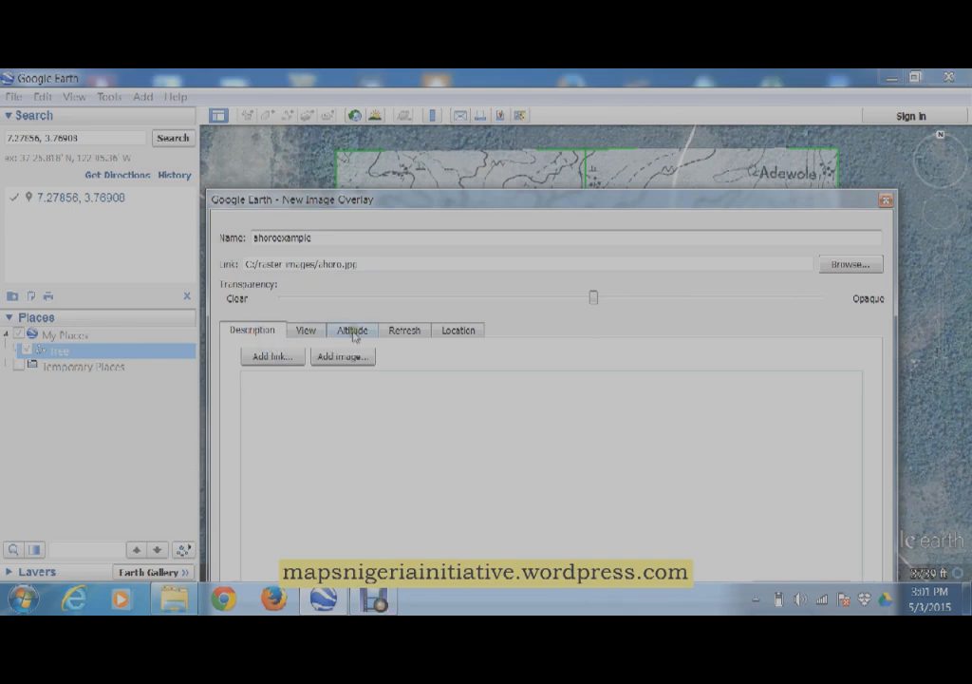
pyautogui.moveTo(685, 203); pyautogui.dragTo(697, 131)
pyautogui.click(790, 546)
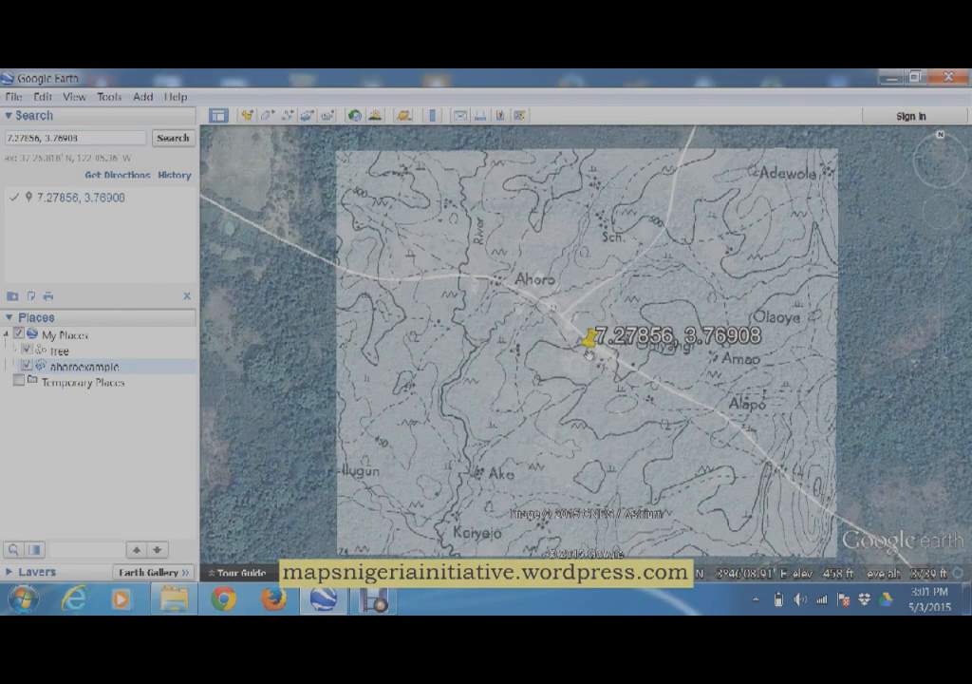
# - Reopen the ahoroexample overlay's properties, move the map so its Ahoro settlement lies at the 7.27856, 3.76908 marker, and confirm
pyautogui.click(71, 368)
pyautogui.rightClick(71, 370)
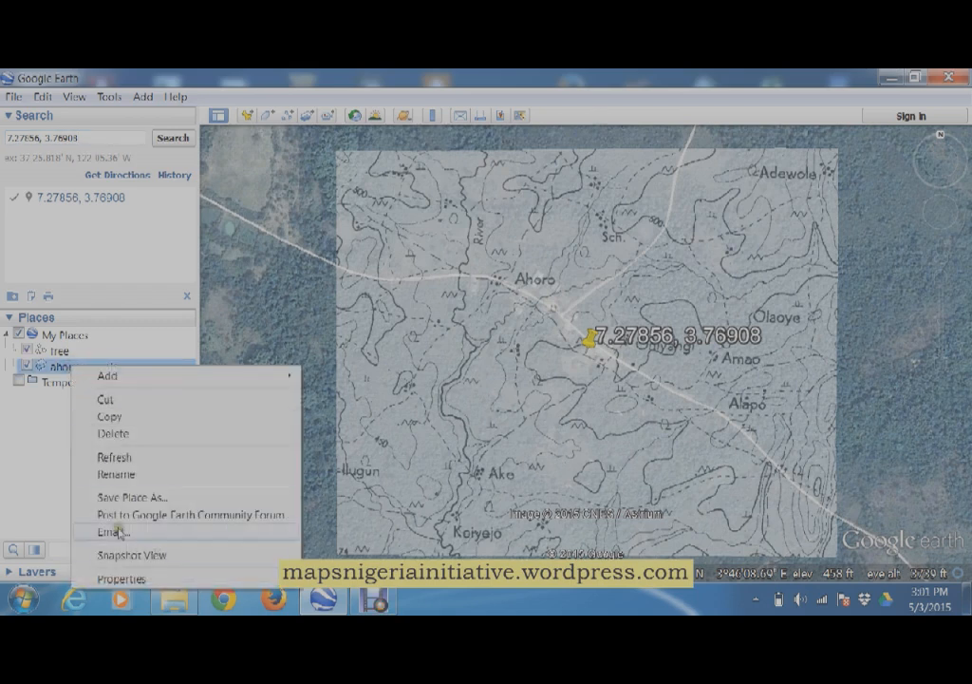
pyautogui.click(114, 577)
pyautogui.moveTo(530, 129); pyautogui.dragTo(21, 332)
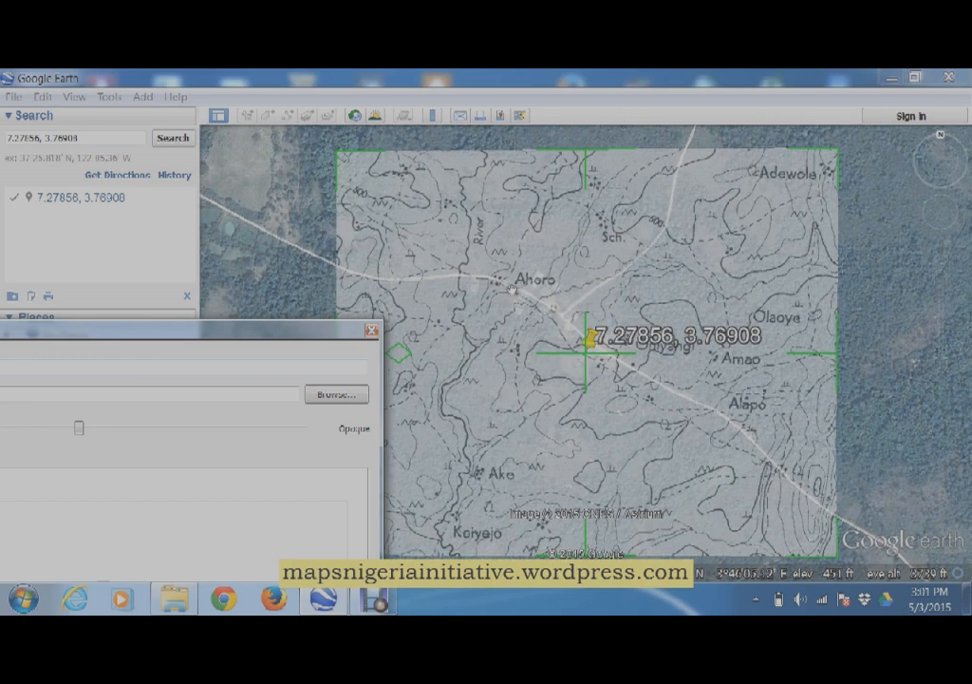
pyautogui.moveTo(513, 289)
pyautogui.mouseDown()
pyautogui.moveTo(547, 321)
pyautogui.moveTo(525, 290)
pyautogui.mouseUp()
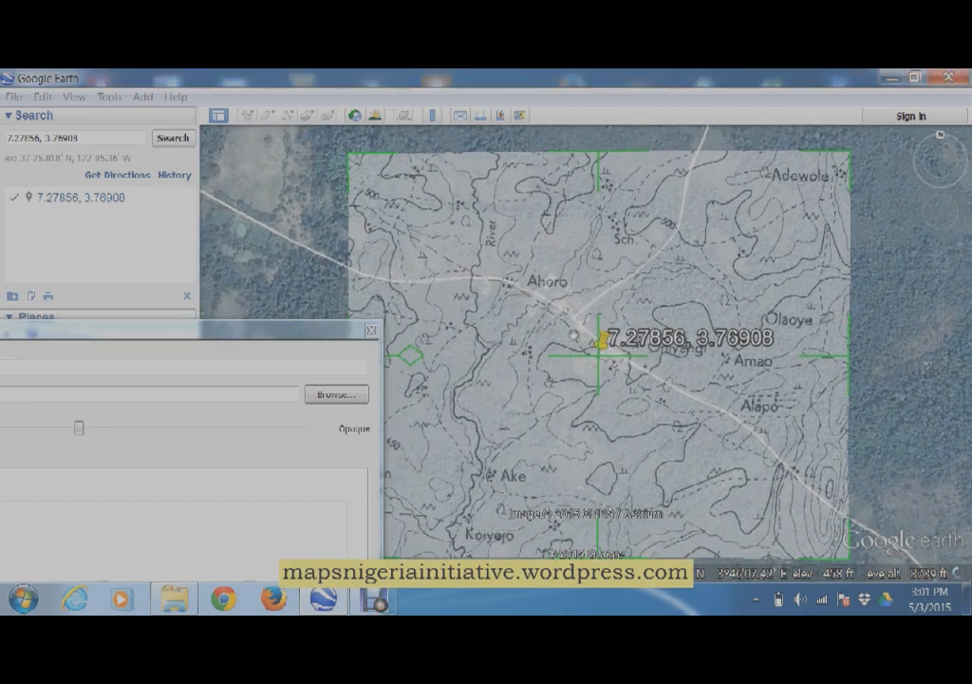
pyautogui.moveTo(597, 359); pyautogui.dragTo(688, 427)
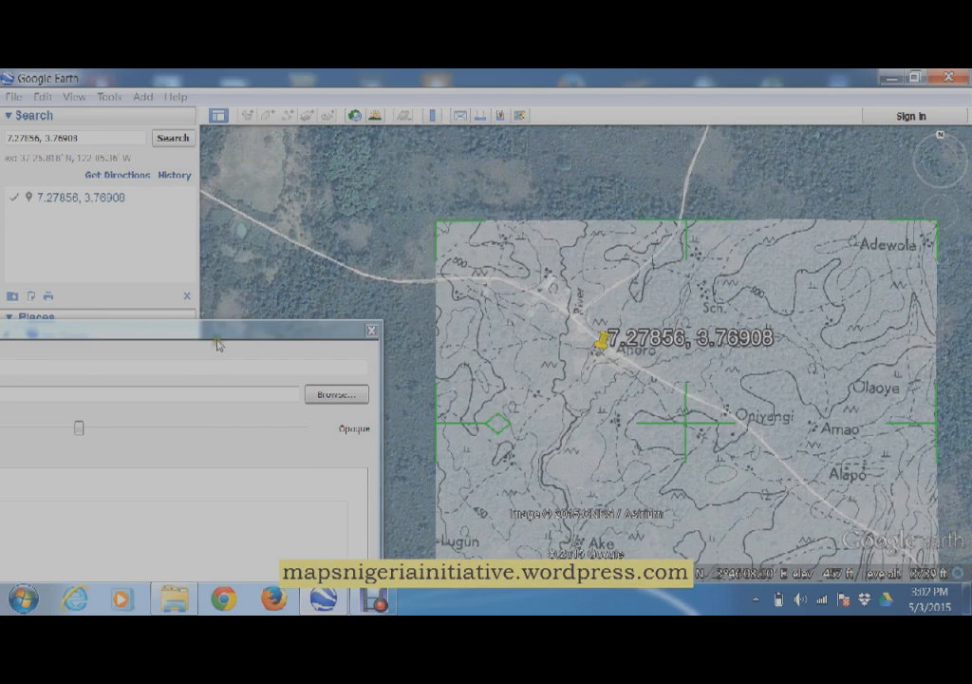
pyautogui.moveTo(214, 335); pyautogui.dragTo(710, 113)
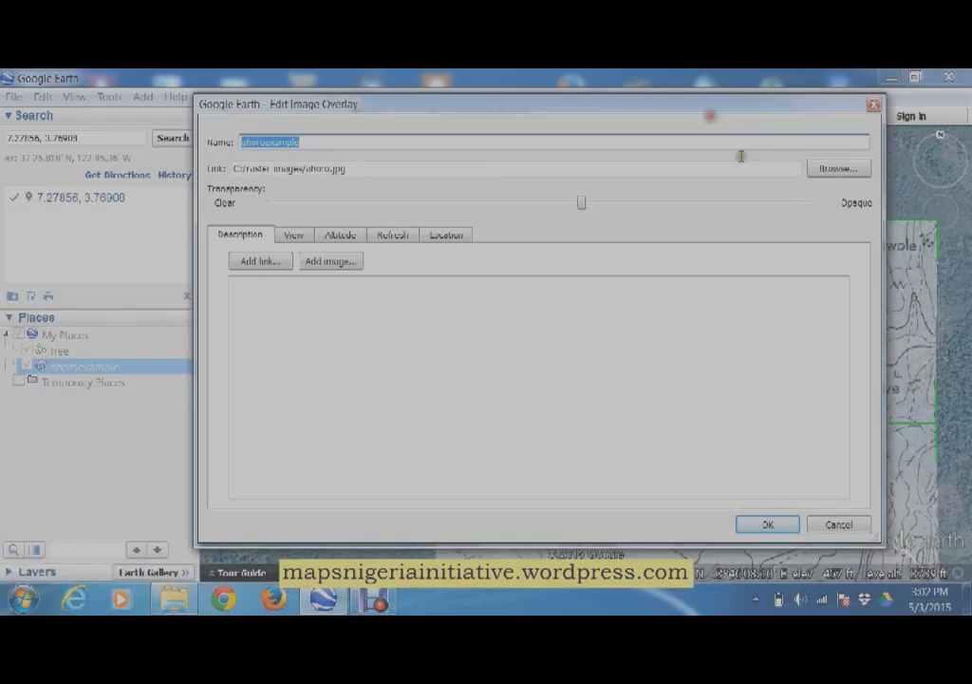
pyautogui.click(765, 523)
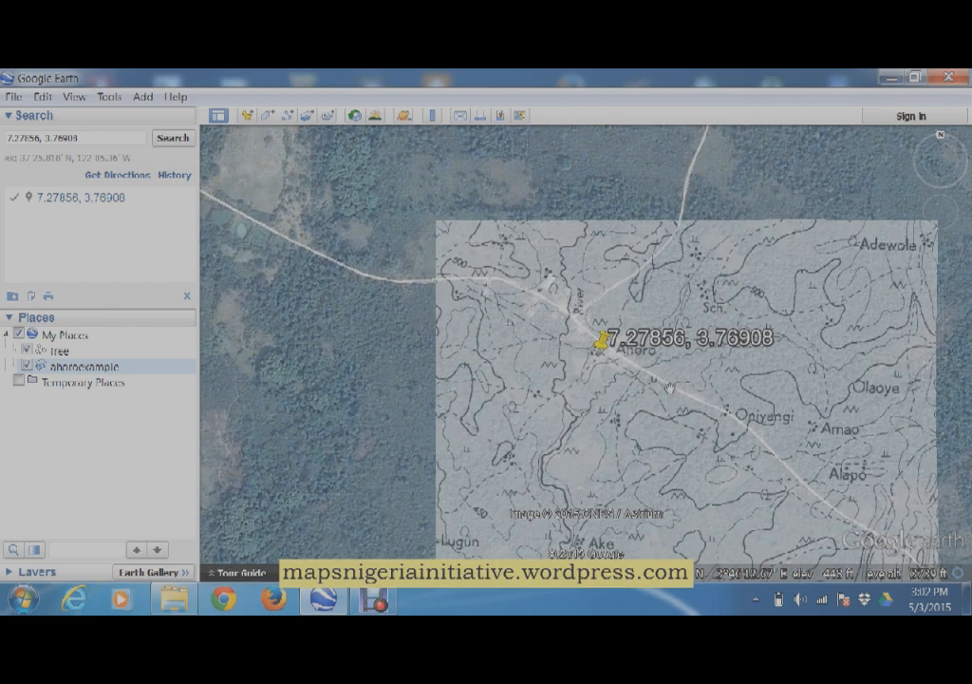
# - Save the ahoroexample overlay as ahoroexample.kmz in the Garmin\CustomMaps folder on Garmin Dakota (E:)
pyautogui.rightClick(124, 370)
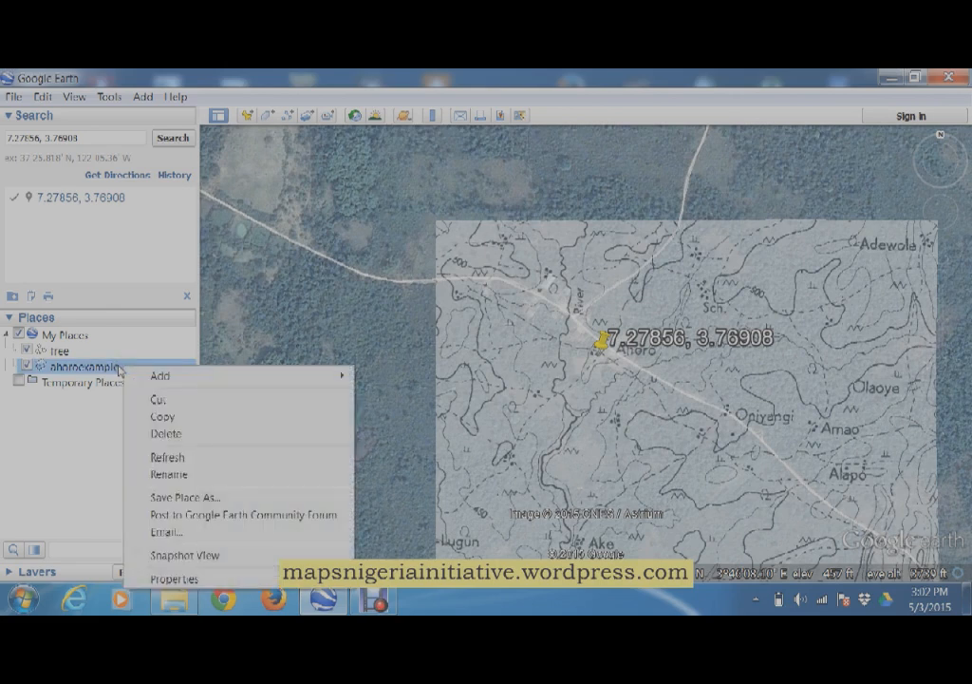
pyautogui.click(197, 499)
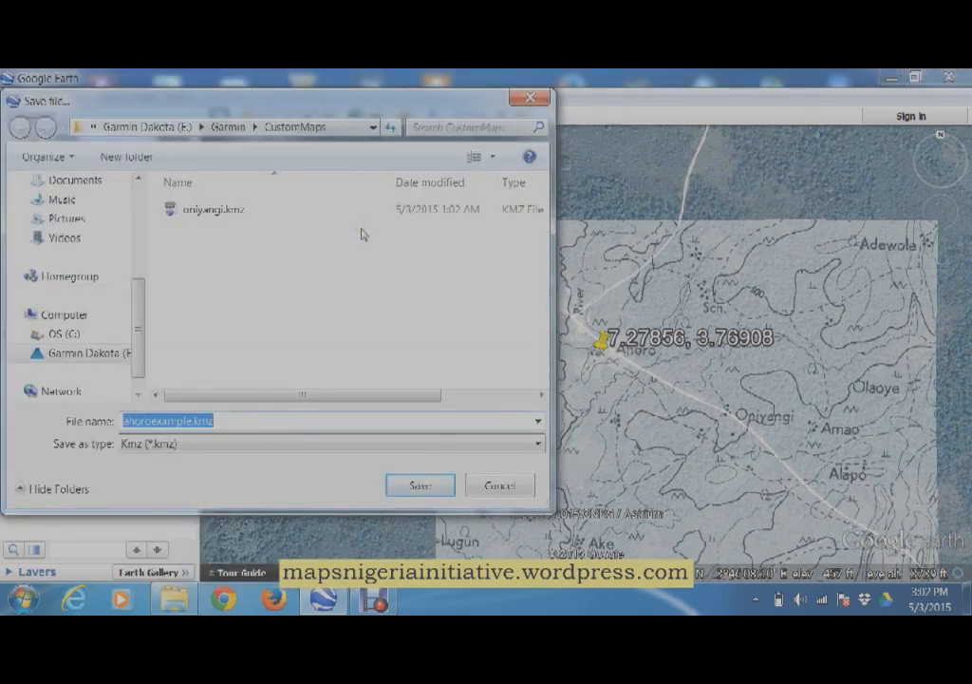
pyautogui.click(83, 352)
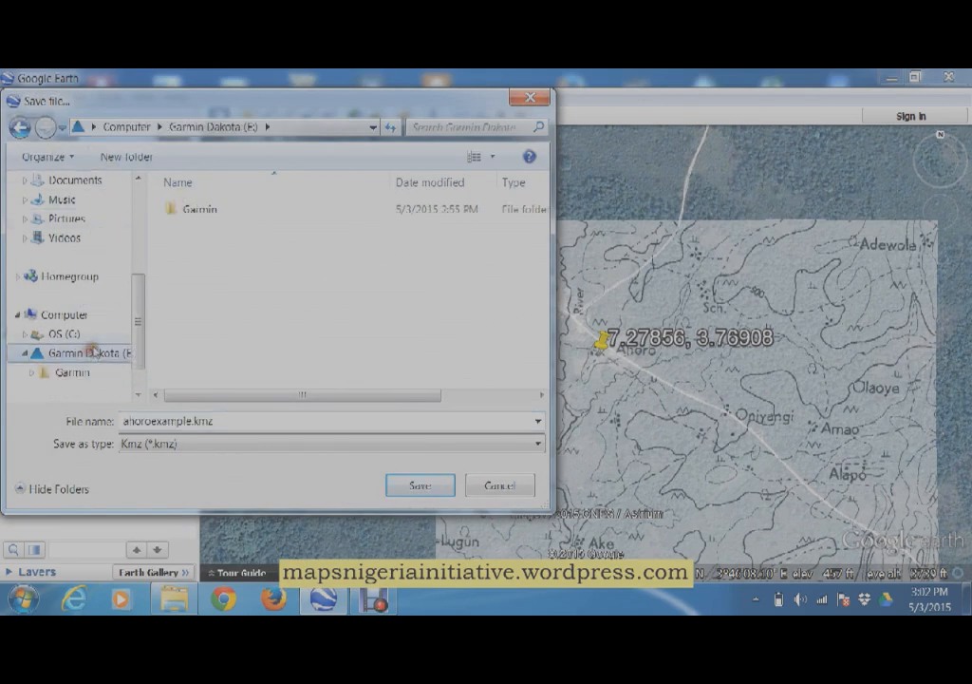
pyautogui.doubleClick(196, 209)
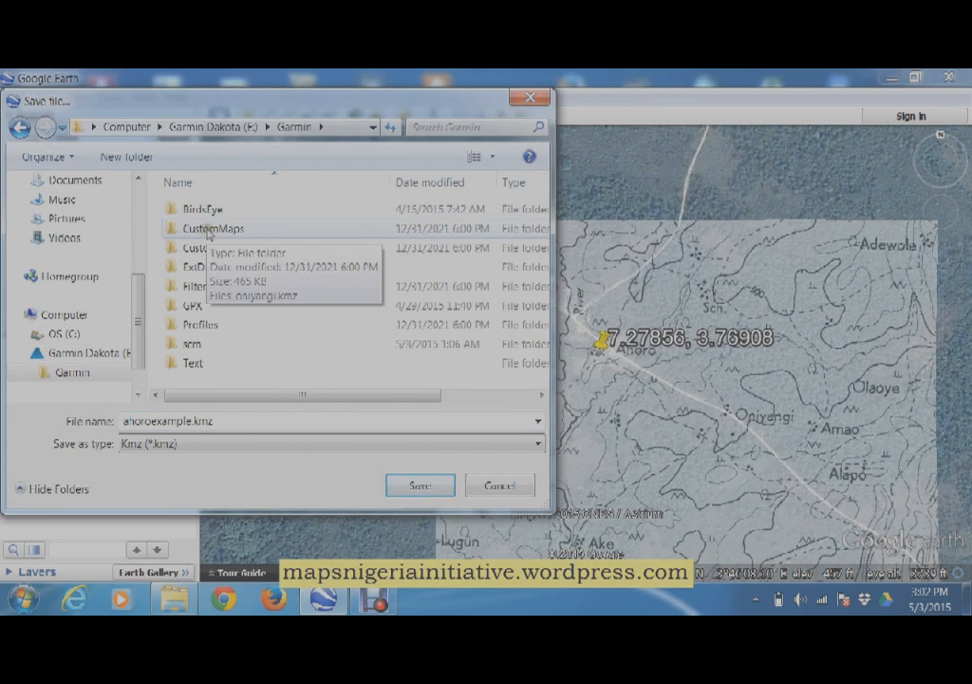
pyautogui.doubleClick(209, 230)
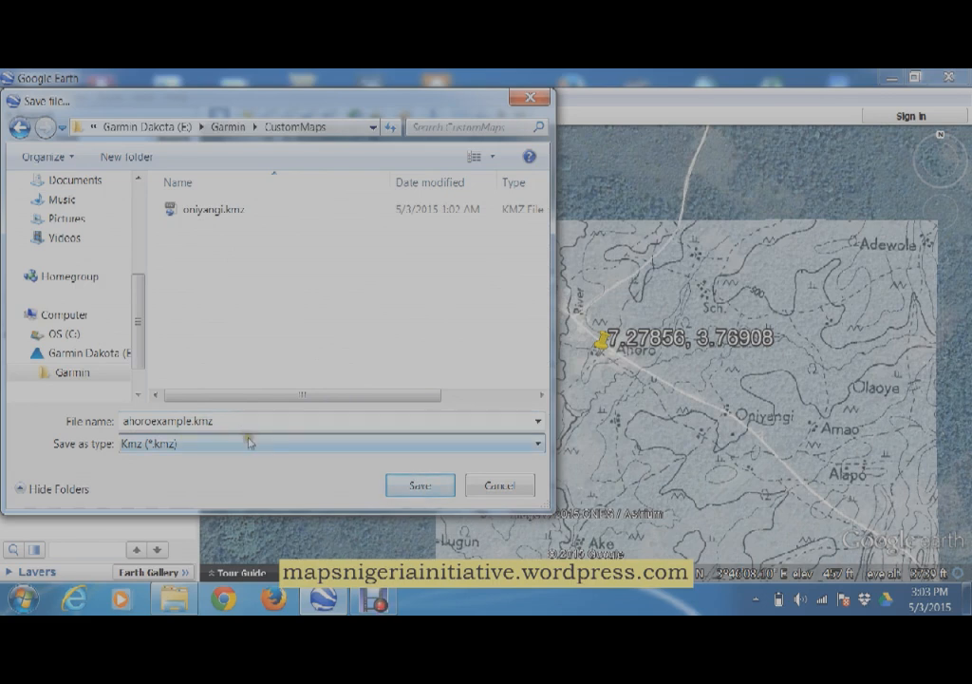
pyautogui.click(395, 485)
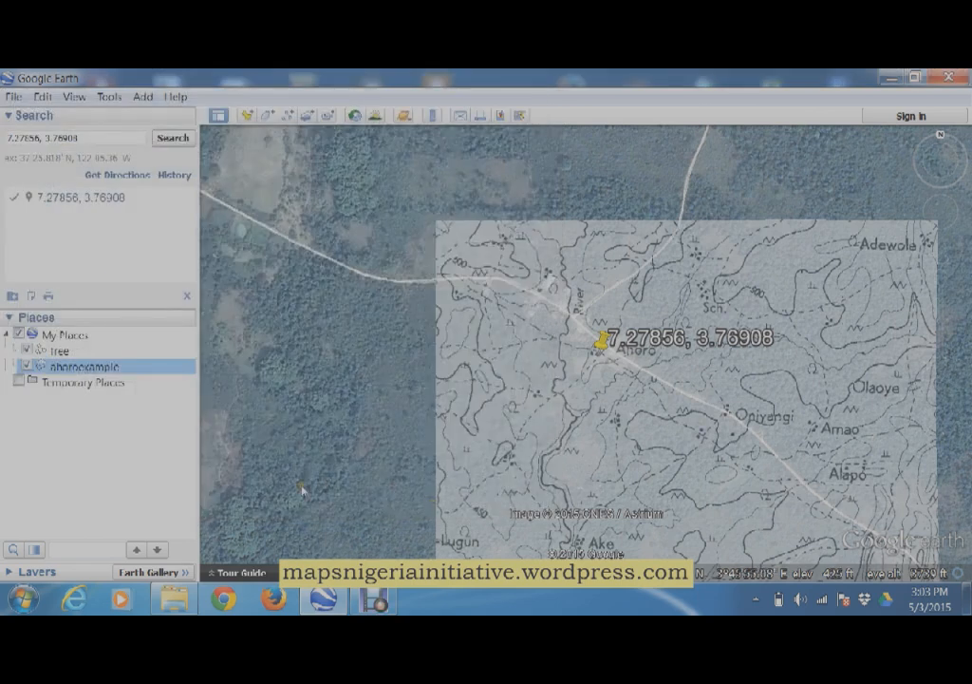
# - Switch to Windows Explorer, check the Garmin\CustomMaps folder on Garmin Dakota (E:) for ahoroexample.kmz, and close the window
pyautogui.click(23, 598)
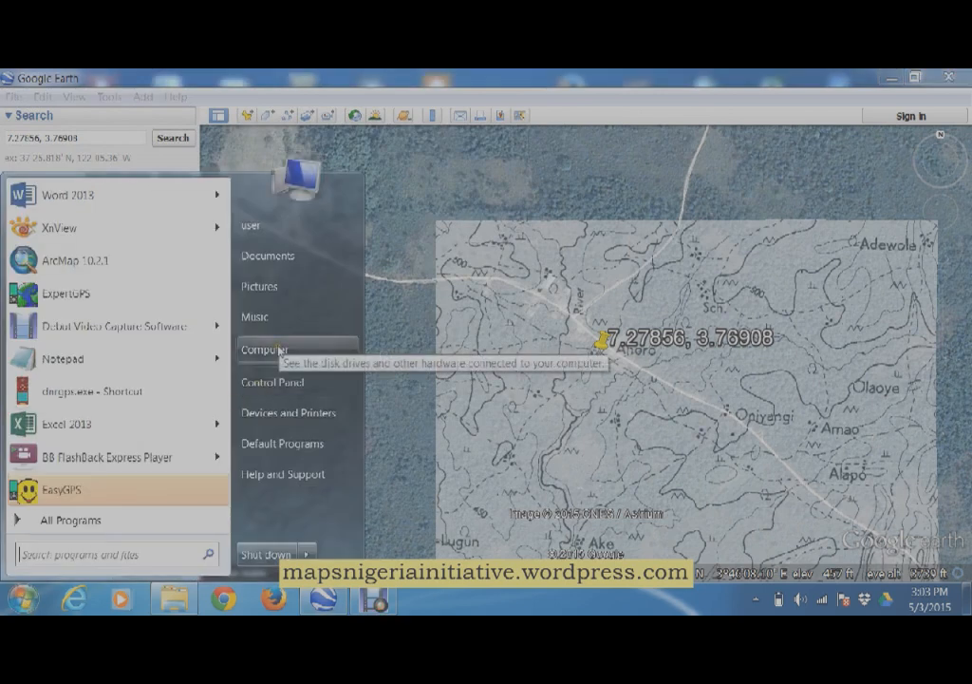
pyautogui.click(280, 348)
pyautogui.doubleClick(429, 304)
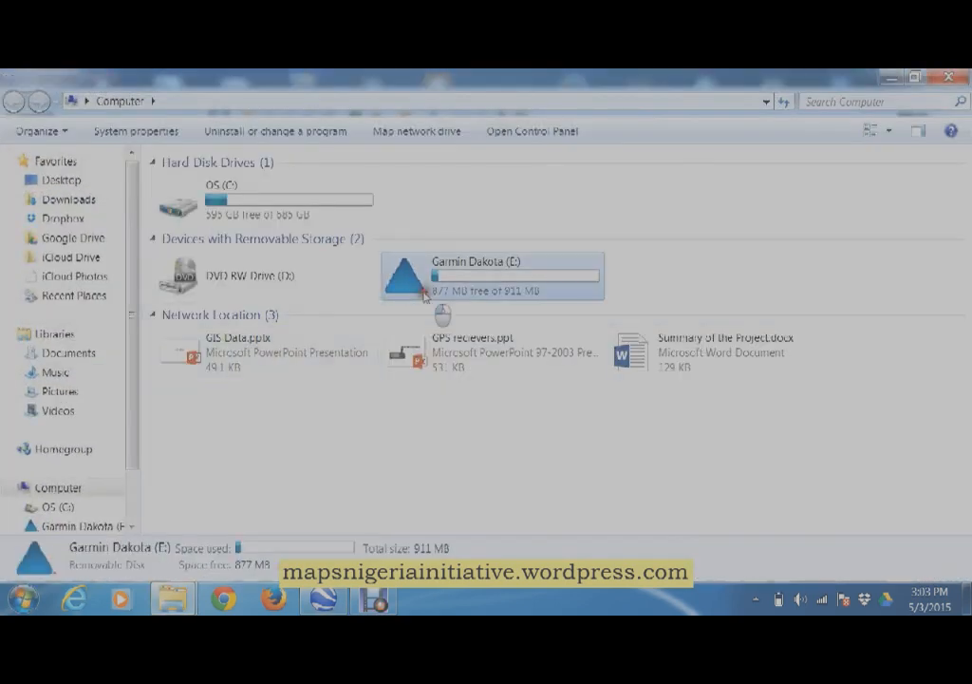
pyautogui.click(210, 187)
pyautogui.doubleClick(211, 187)
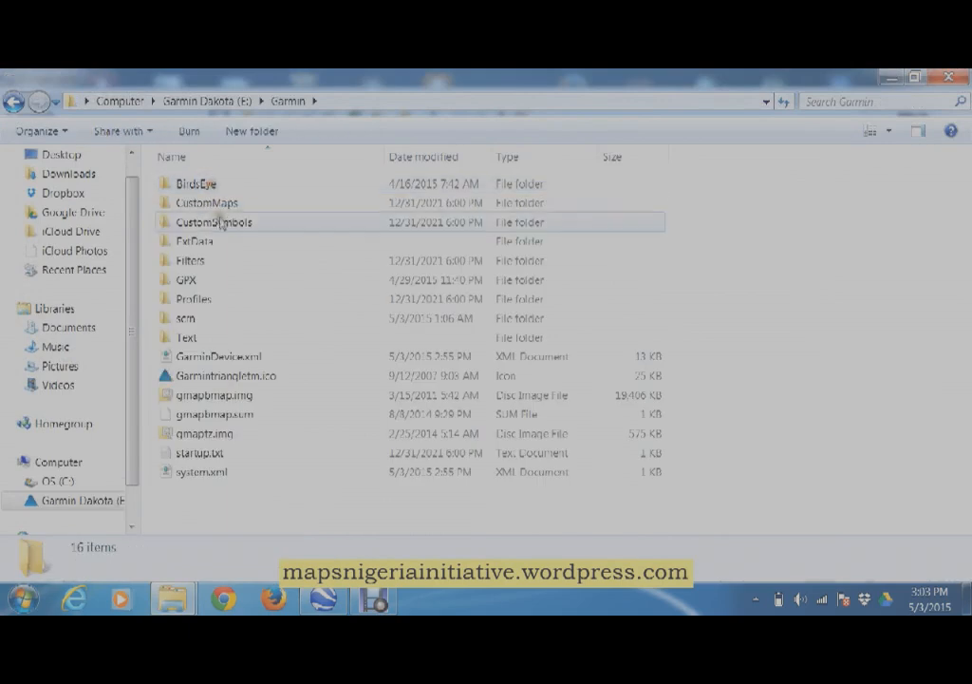
pyautogui.doubleClick(217, 202)
pyautogui.click(209, 186)
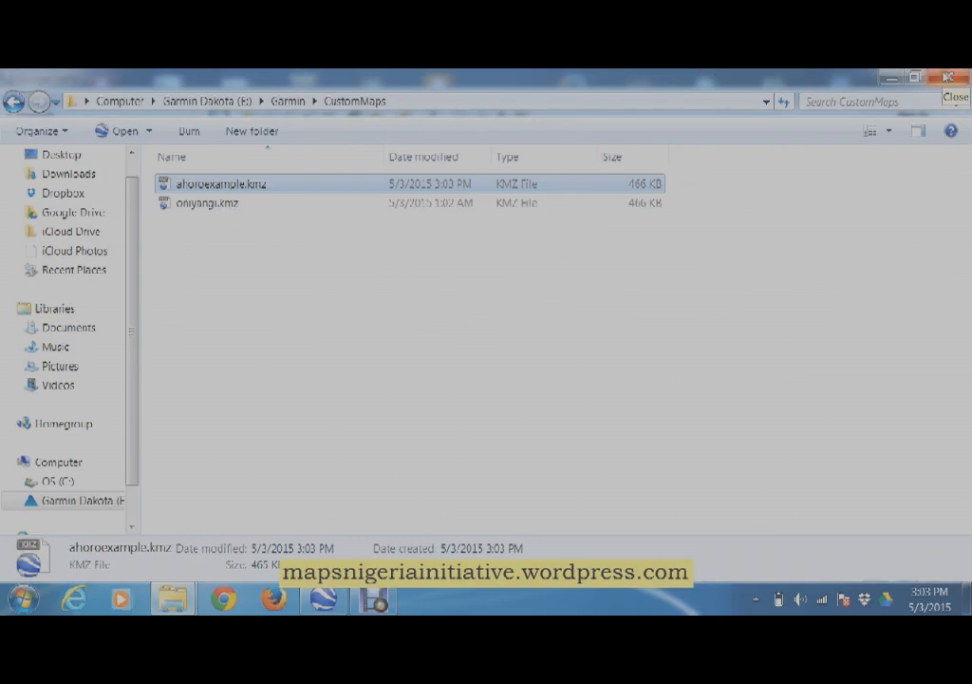
pyautogui.click(948, 78)
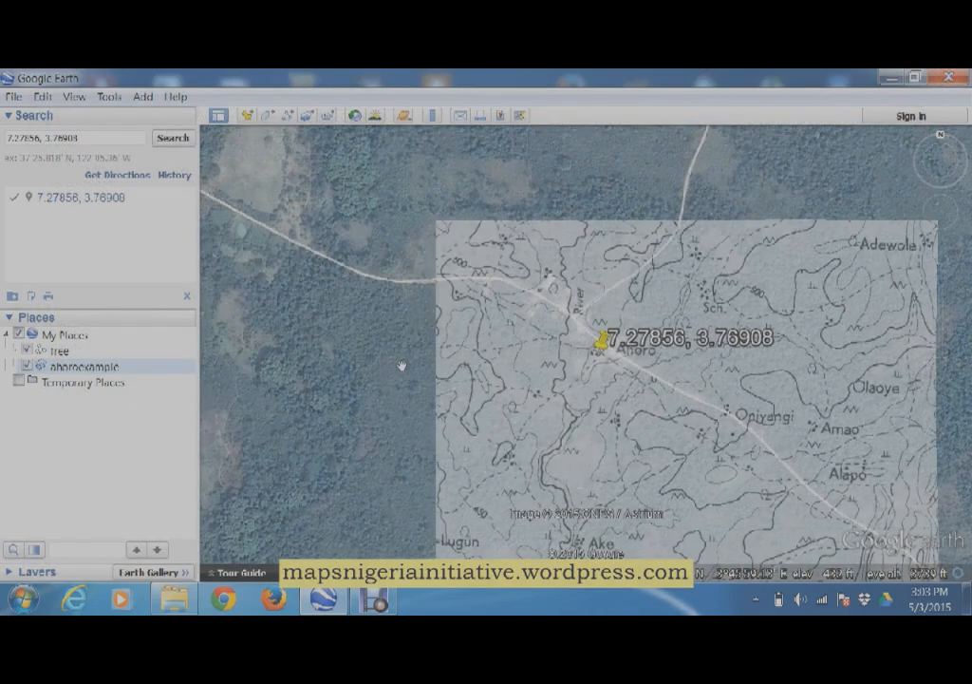